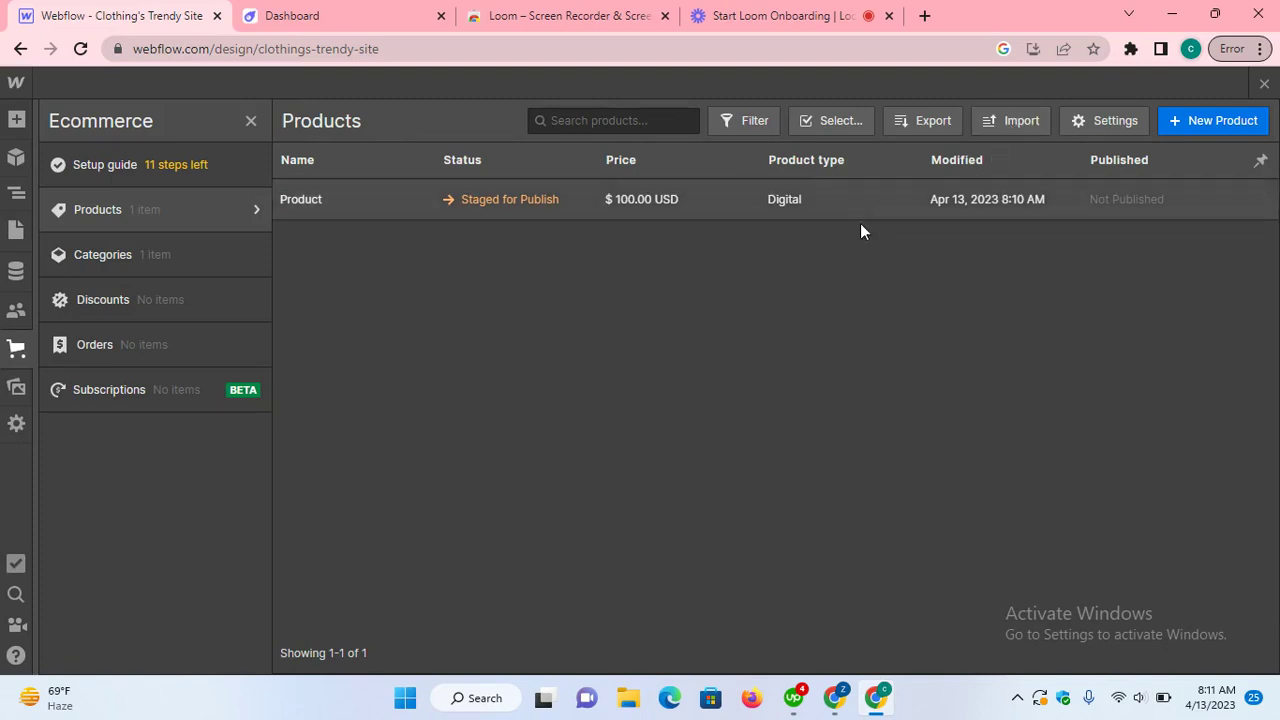
Step: Check the Astroic setup page, then return to Webflow's Ecommerce Products list
click(368, 16)
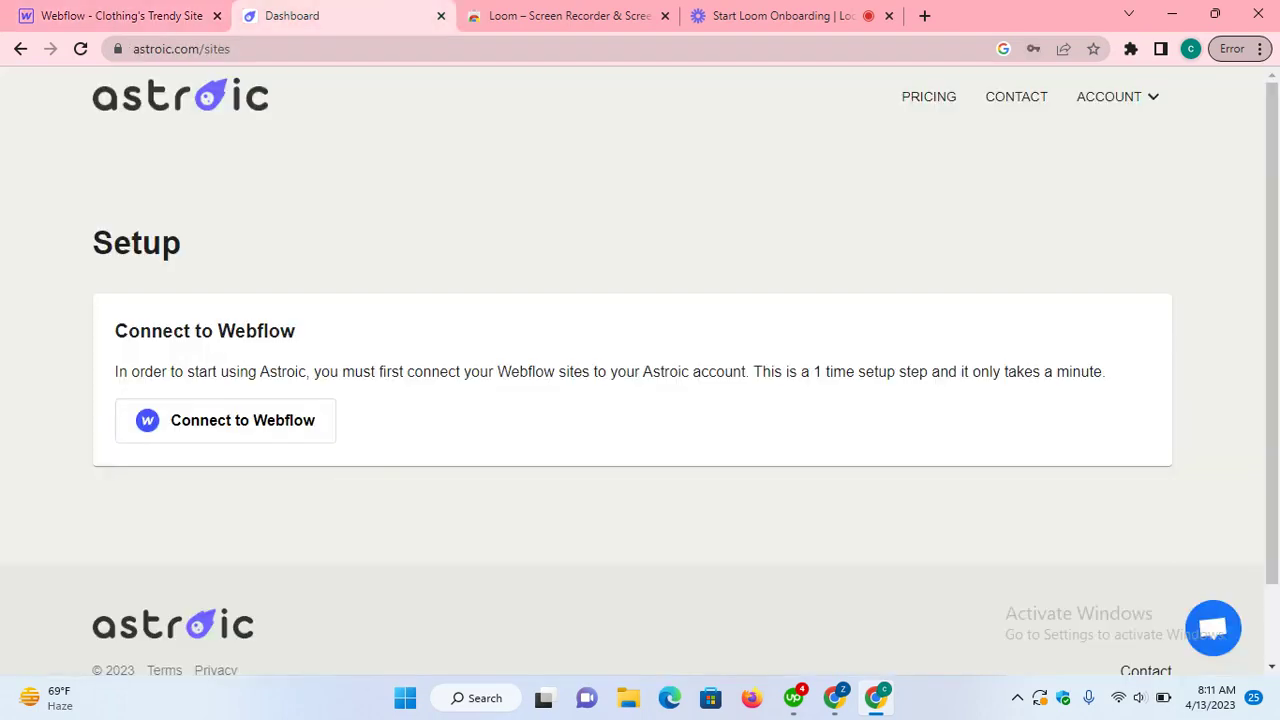
click(58, 15)
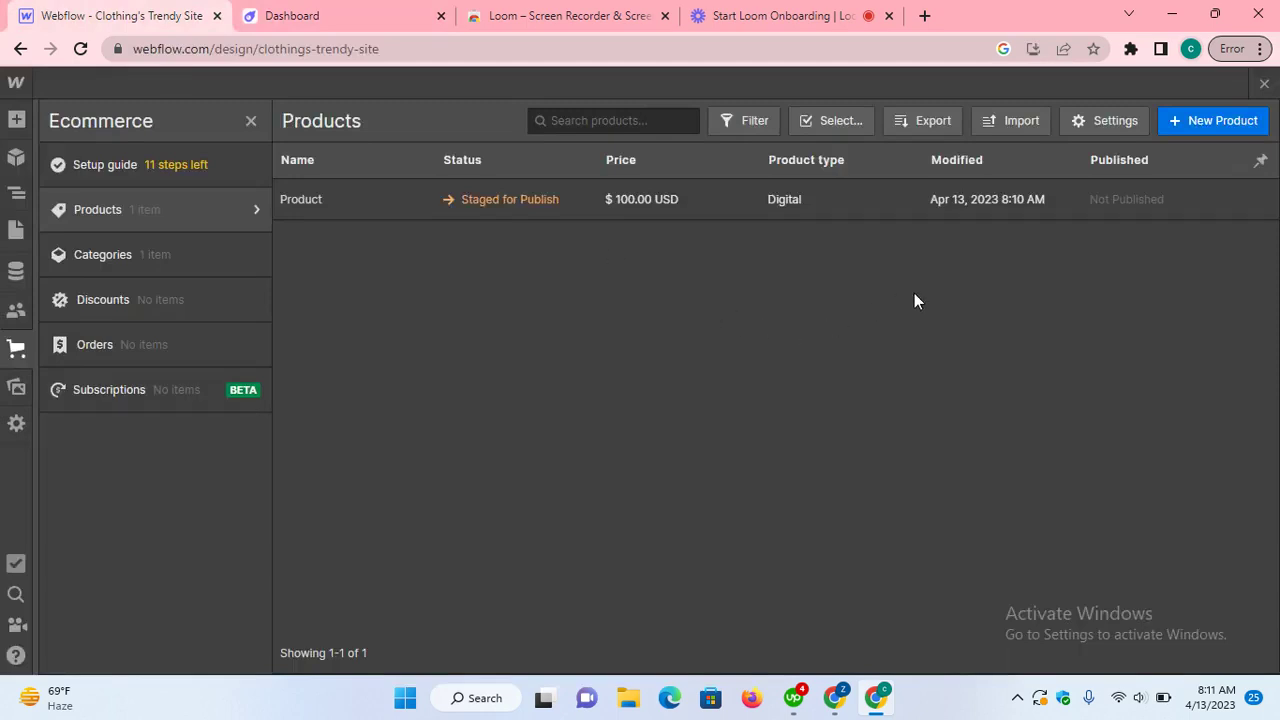
Step: Download Webflow's products CSV template from the Import dialog and open it in Excel
click(1016, 124)
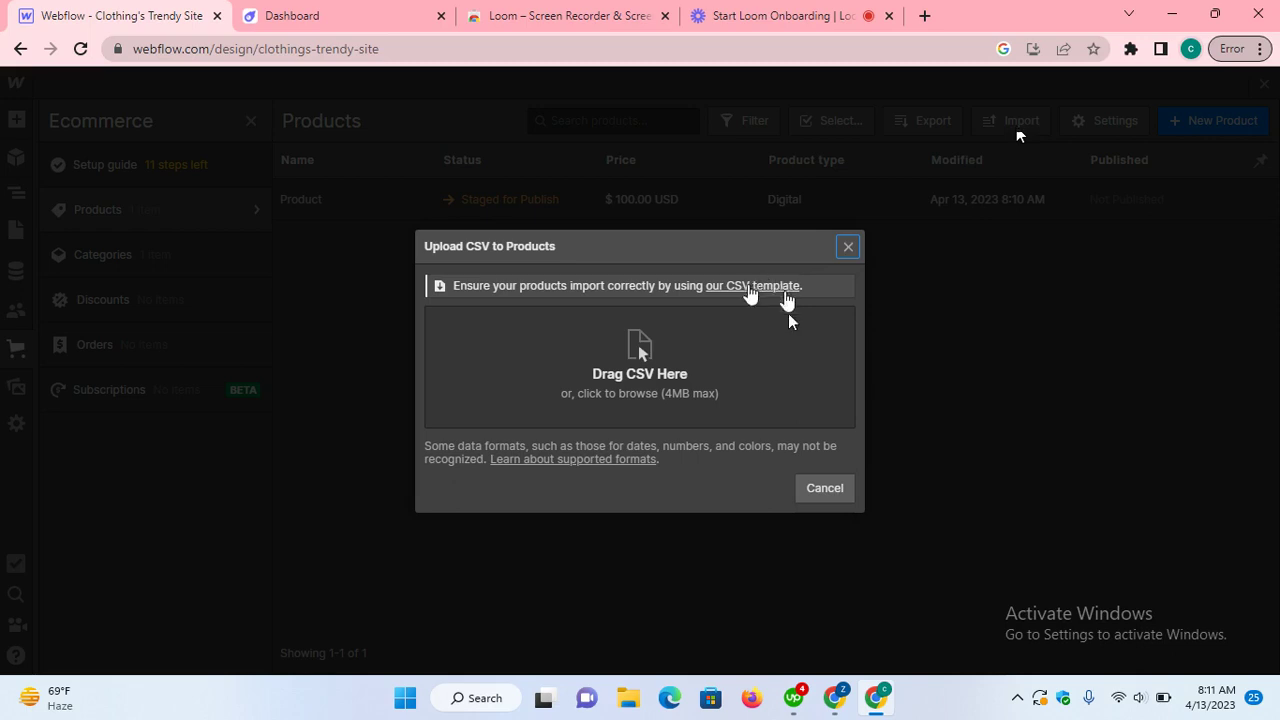
click(774, 288)
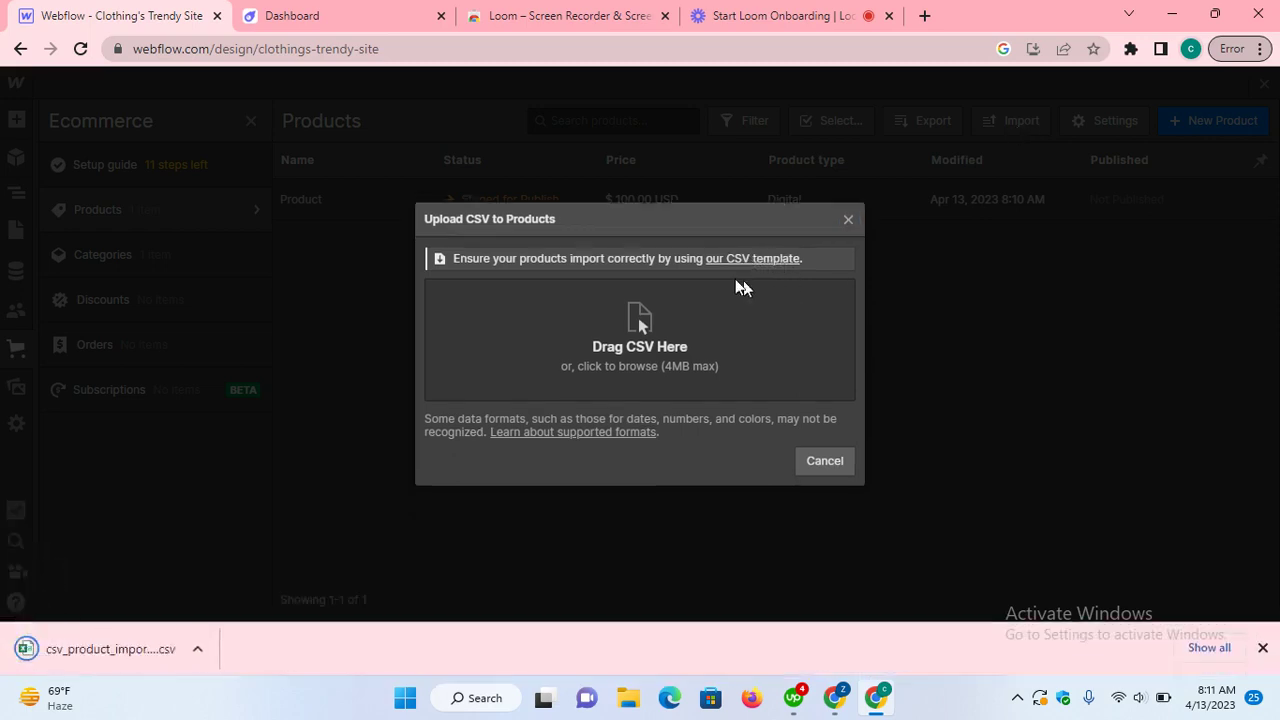
click(114, 648)
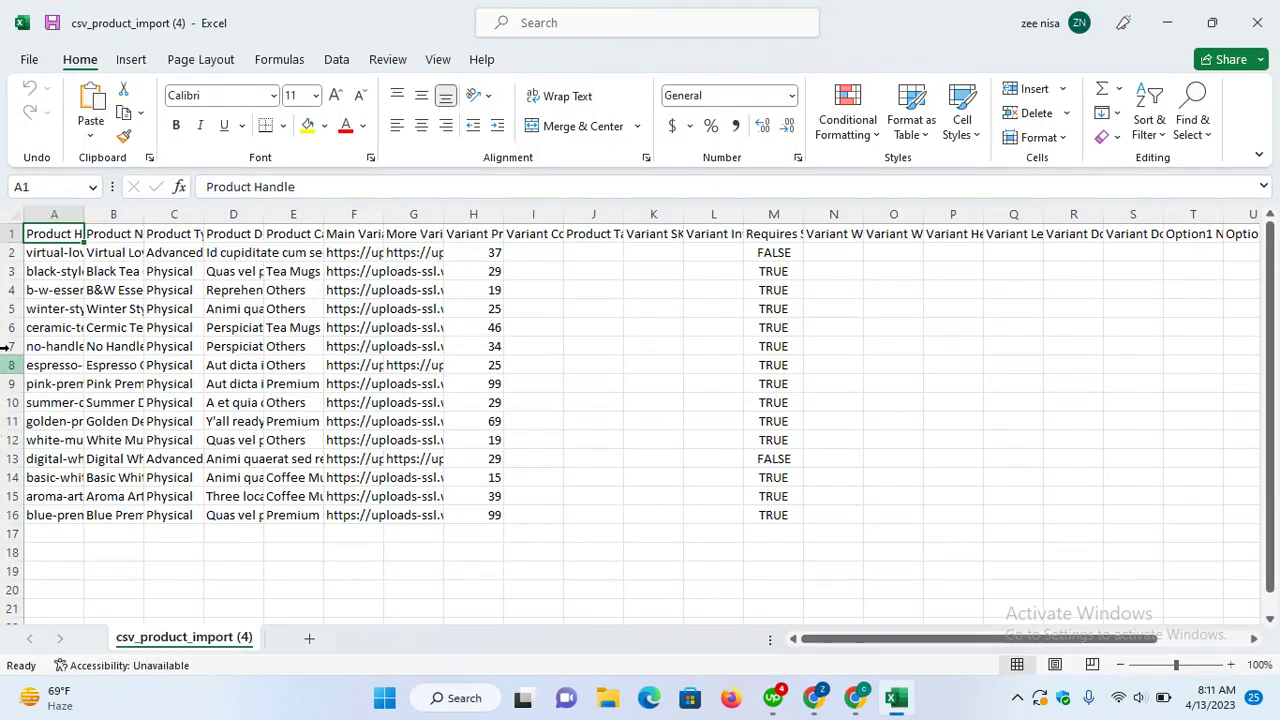
Step: Clear product rows 3 through 16 so only the first sample product remains
click(6, 253)
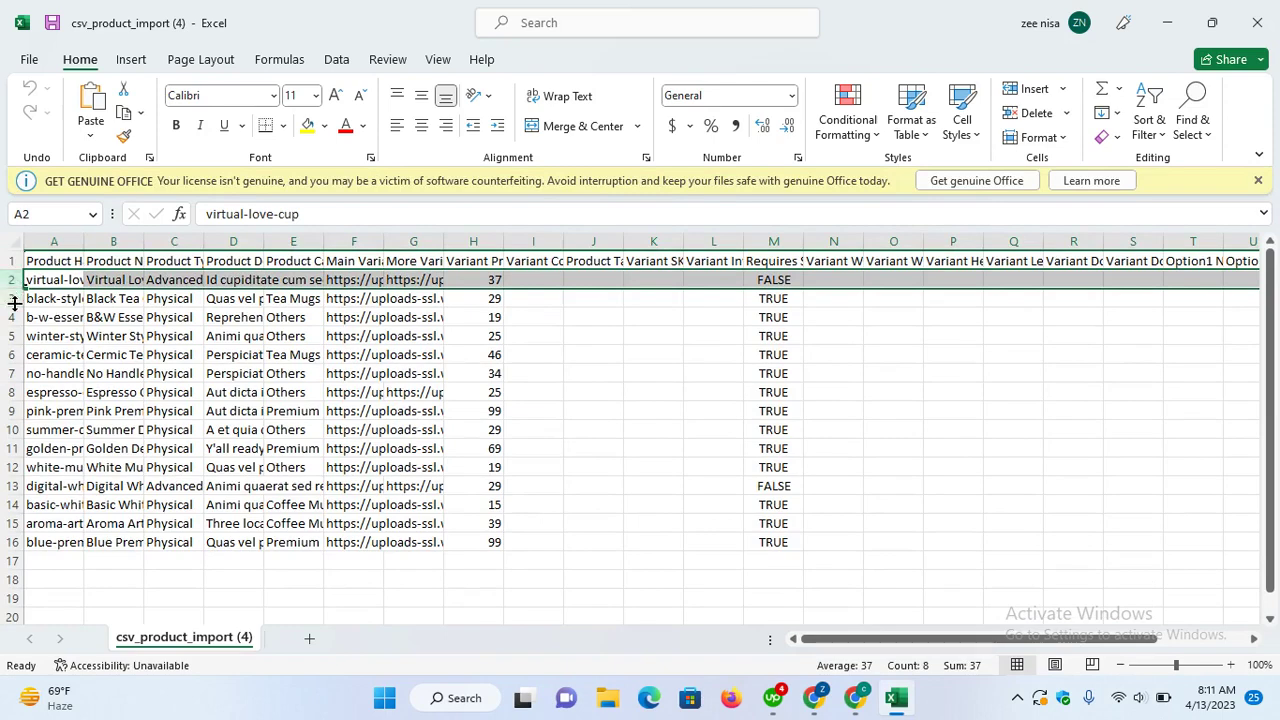
click(11, 298)
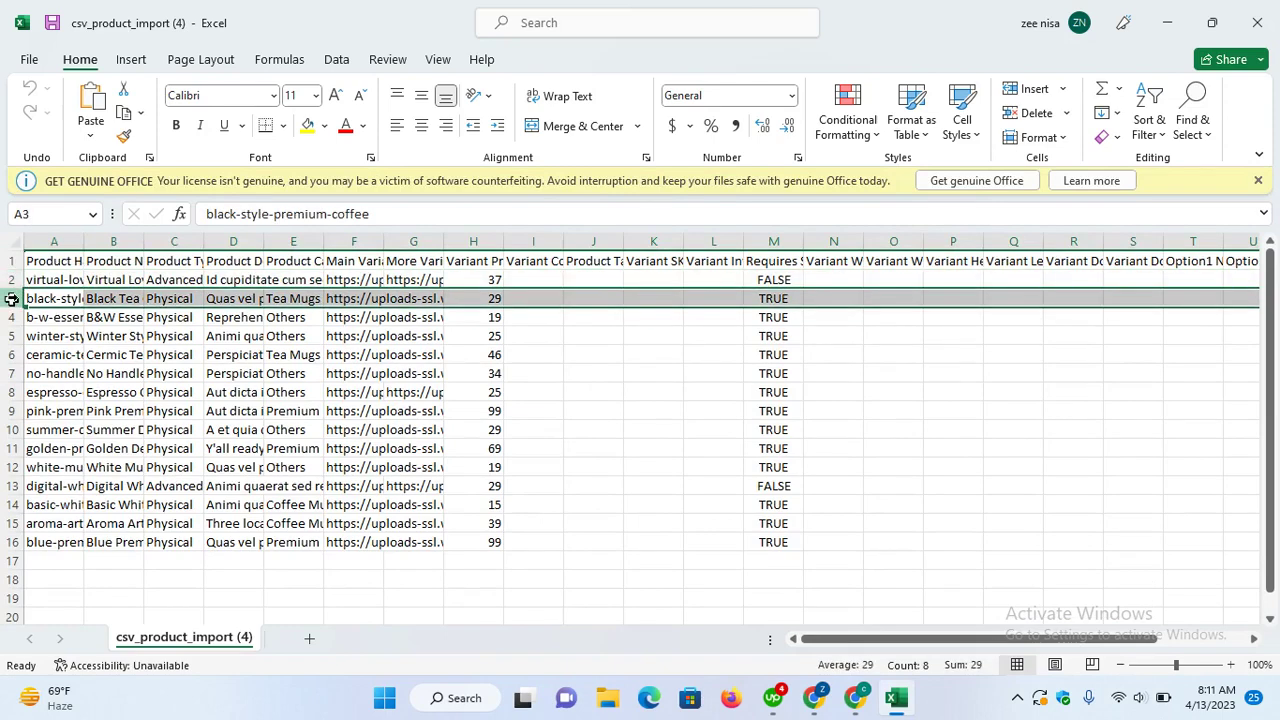
drag(11, 298, 167, 541)
key(Delete)
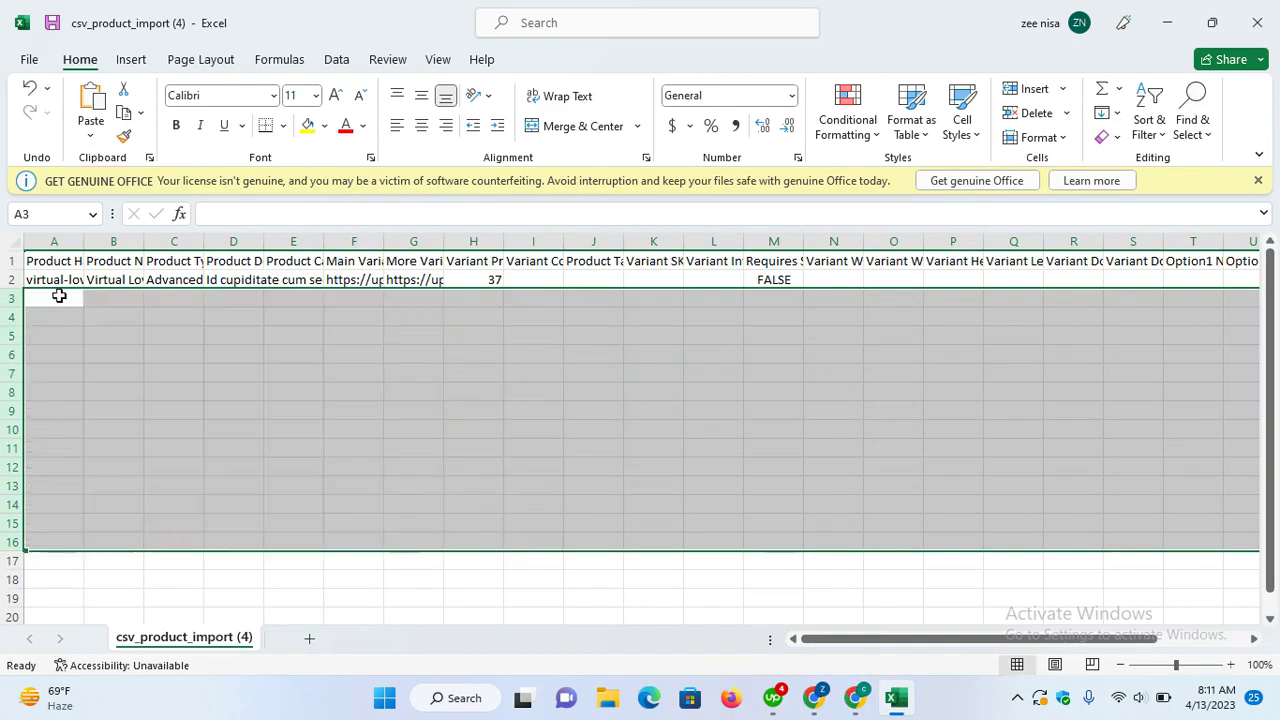
Step: Overwrite the product's handle and name with 'test' and its type with 'Digital'
double_click(60, 280)
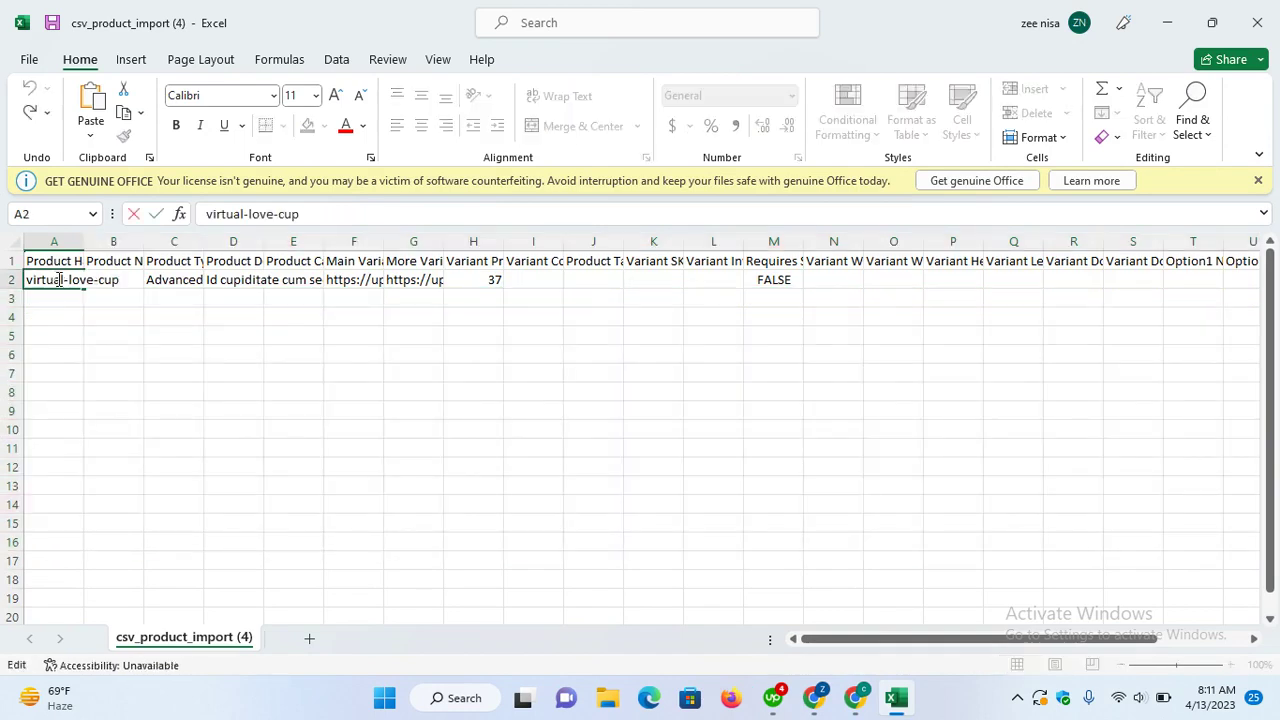
key(ctrl+a)
text(test)
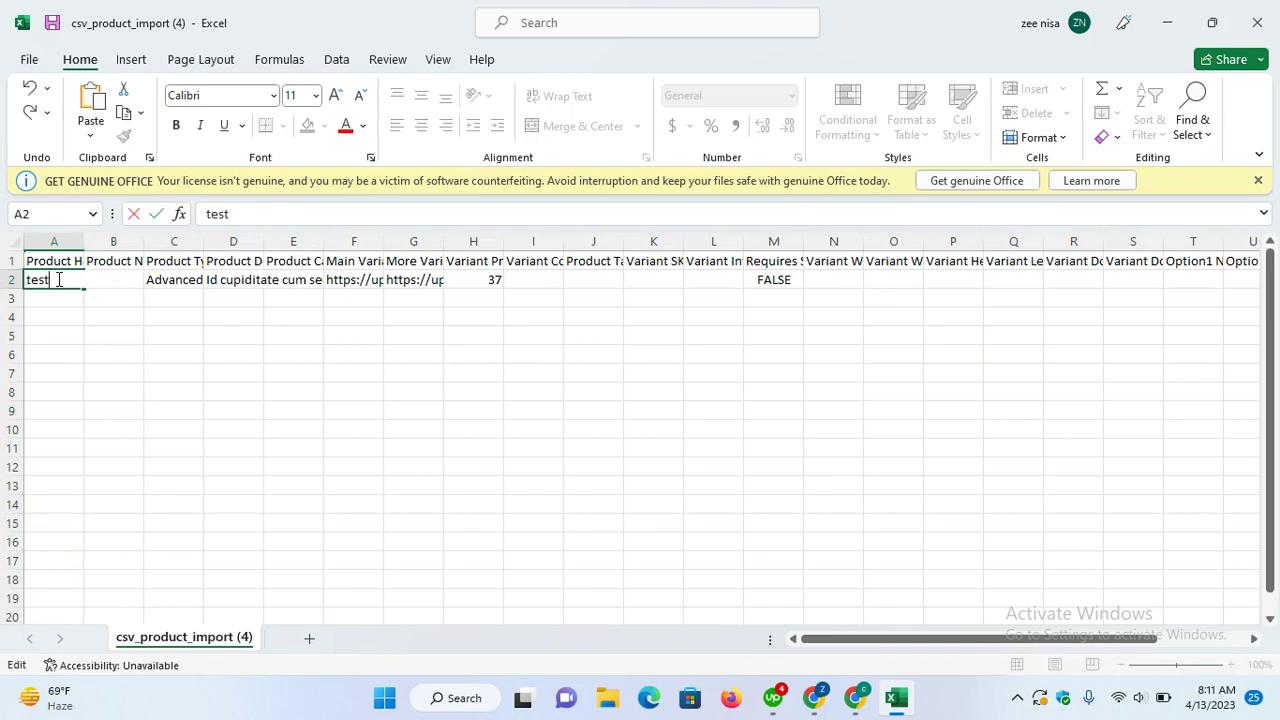
click(119, 331)
double_click(108, 281)
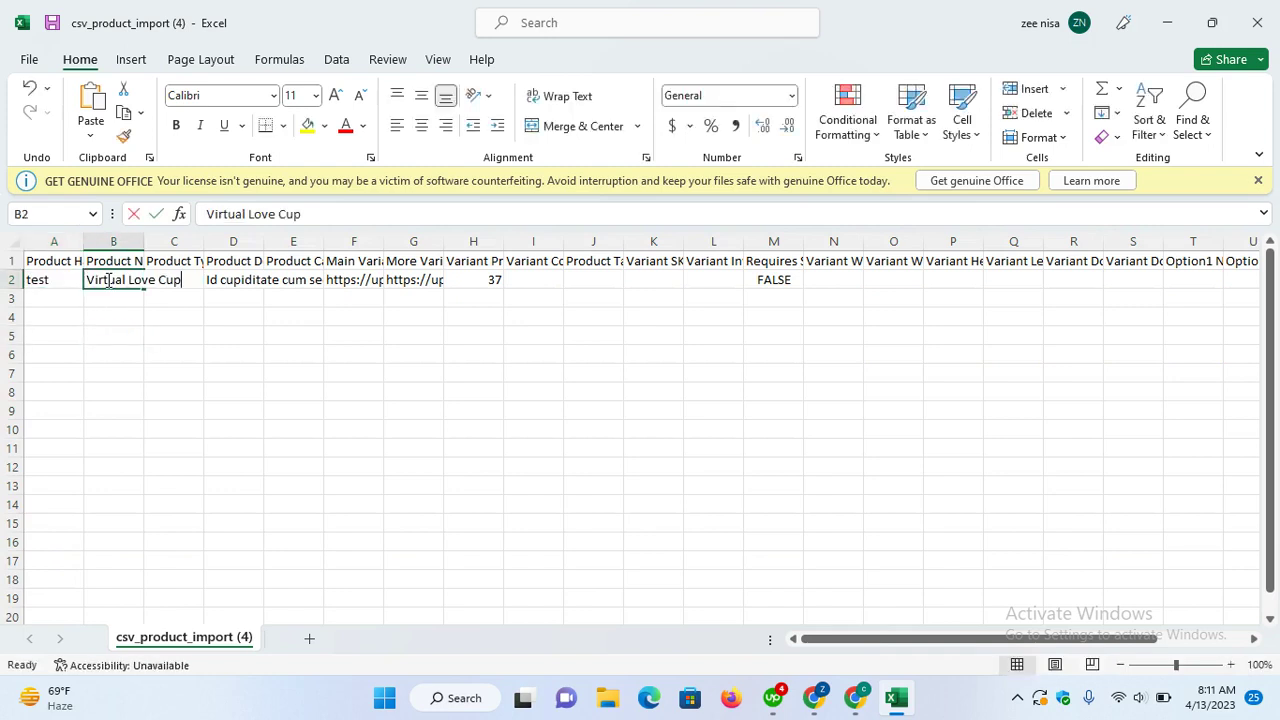
key(ctrl+a)
text(test)
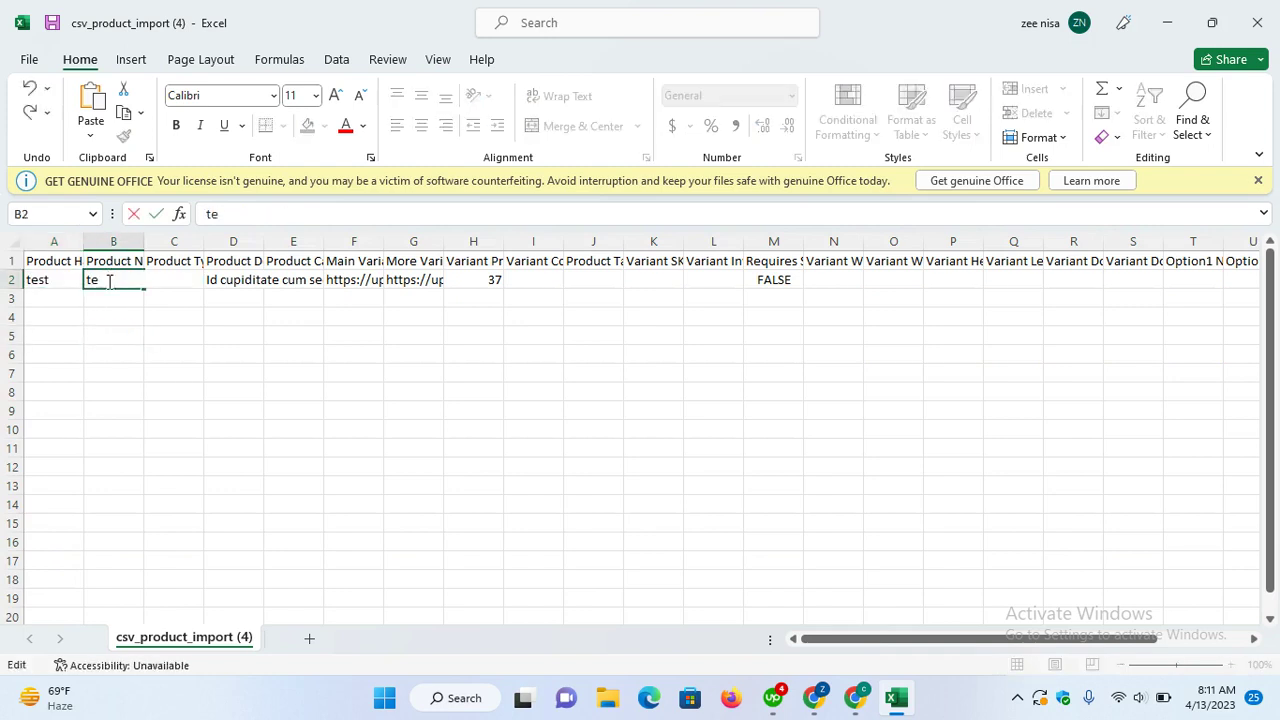
click(117, 349)
double_click(186, 280)
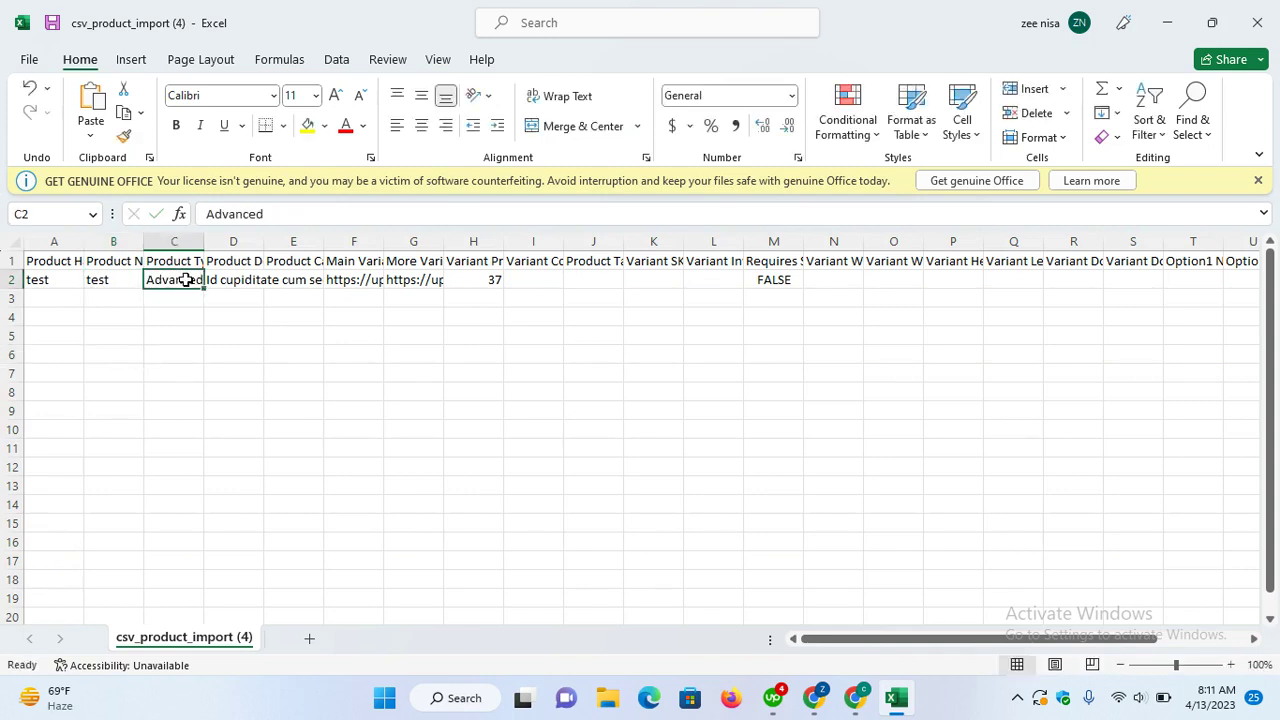
text(A)
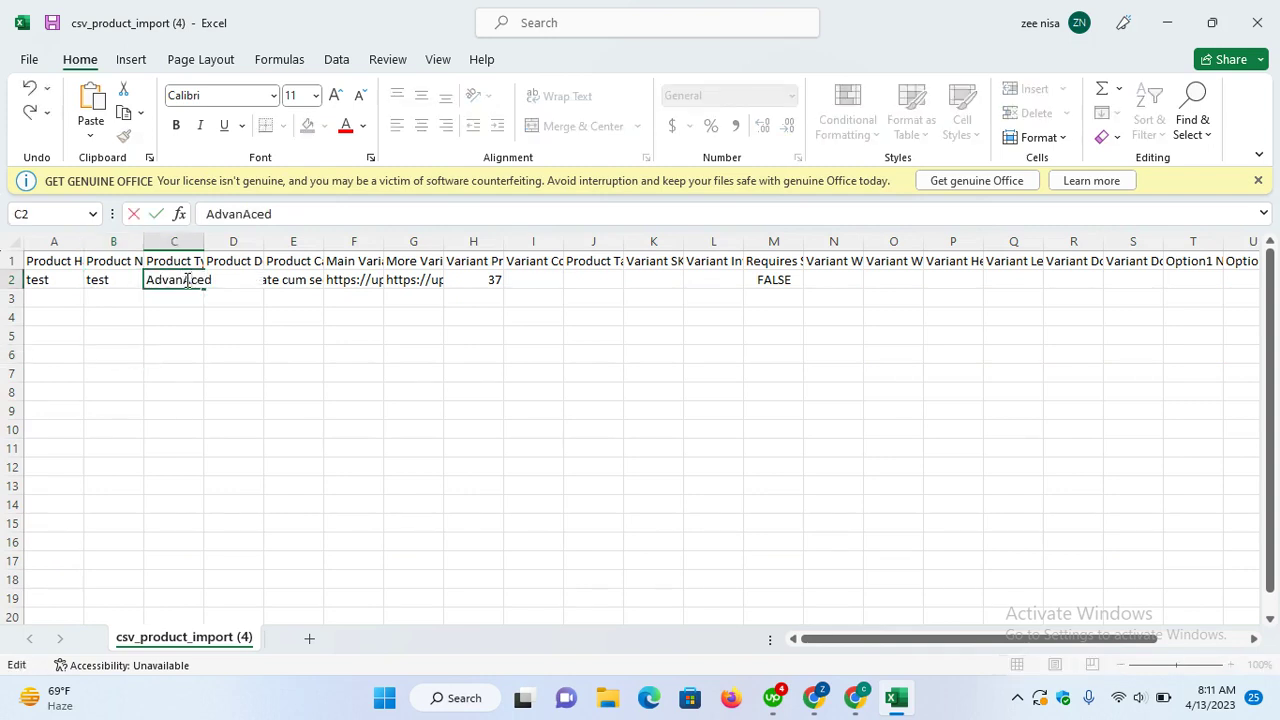
key(ctrl+a)
text(Dig)
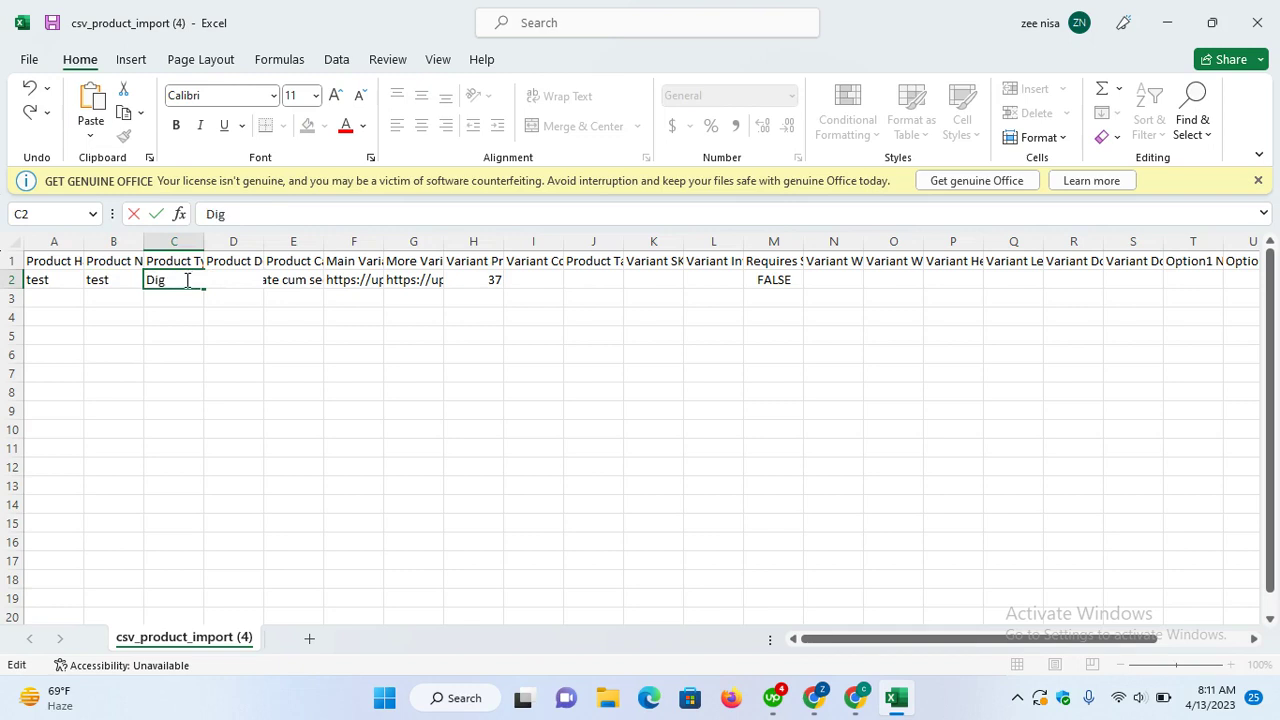
text(ital)
Step: Confirm type Digital, set description 'testing', price 137, and 150 in I2
click(214, 331)
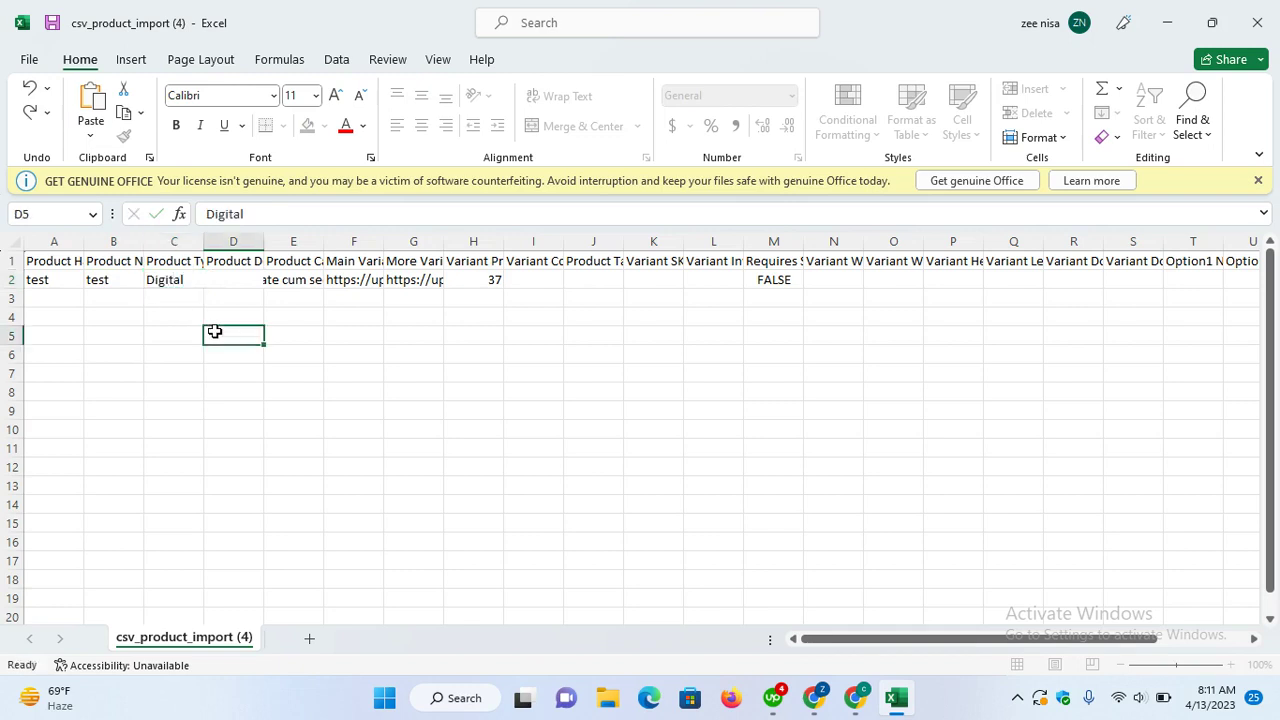
double_click(254, 280)
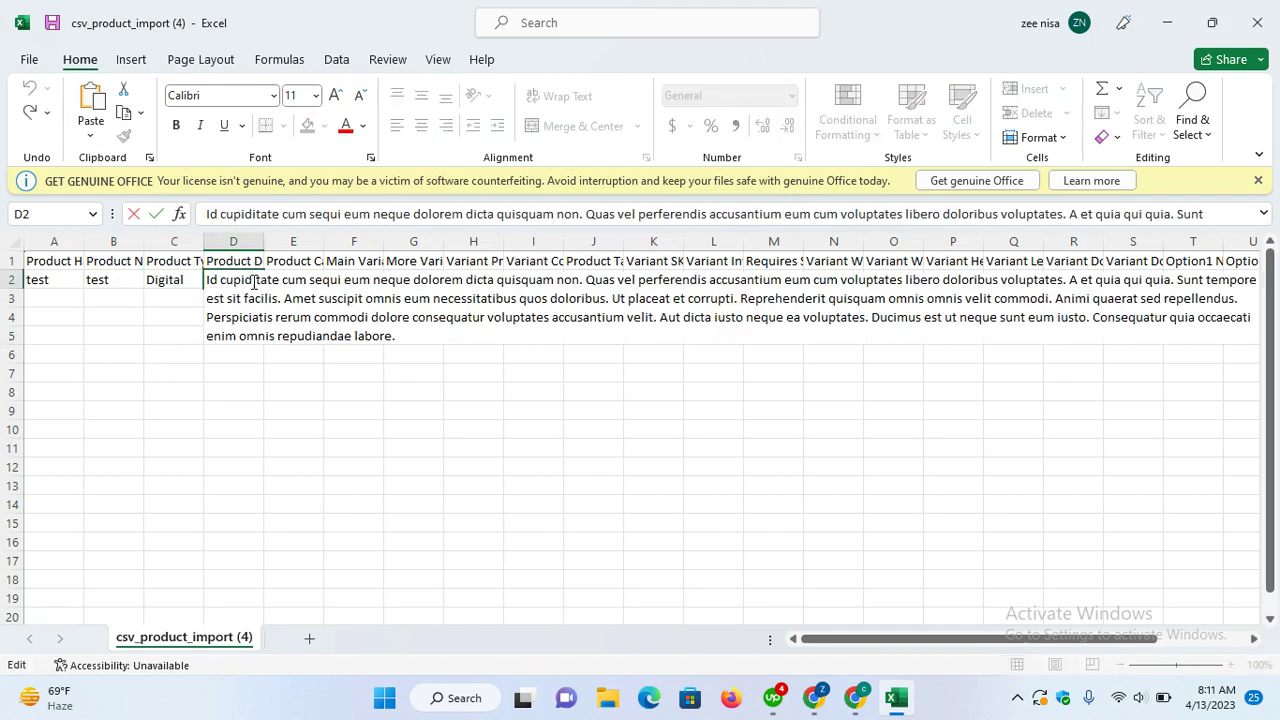
text(test)
text(ing)
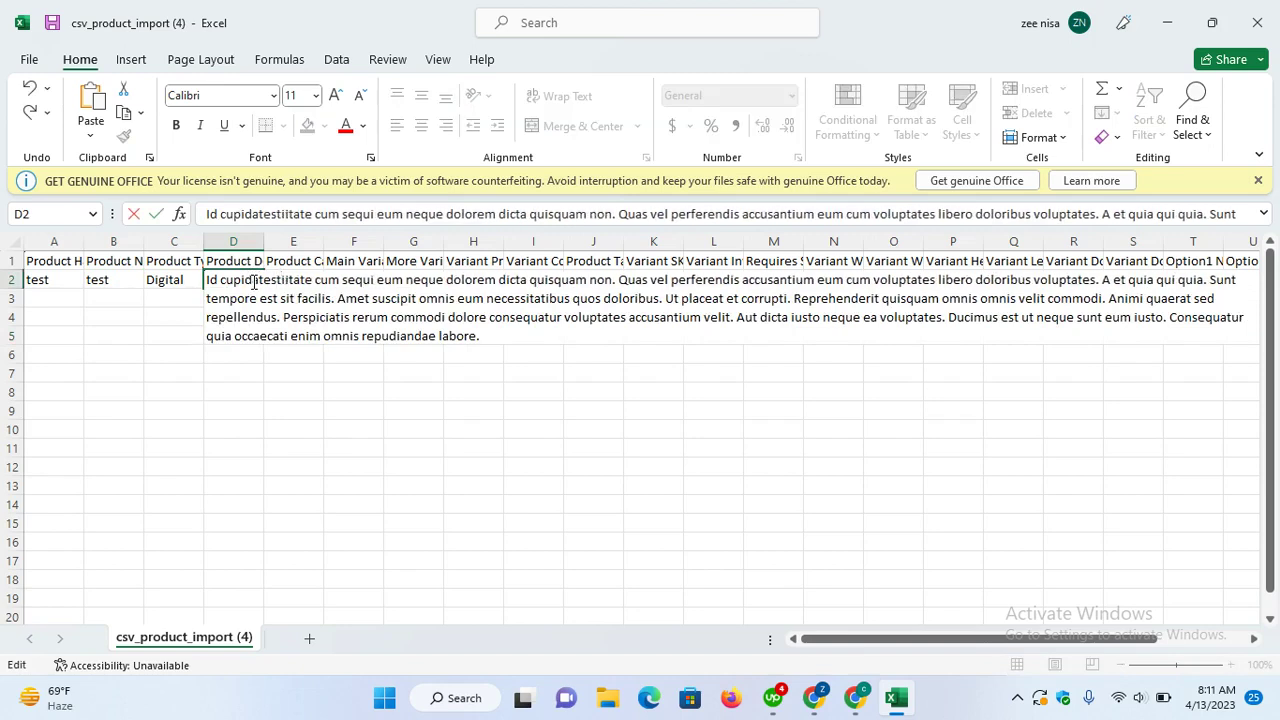
key(ctrl+a)
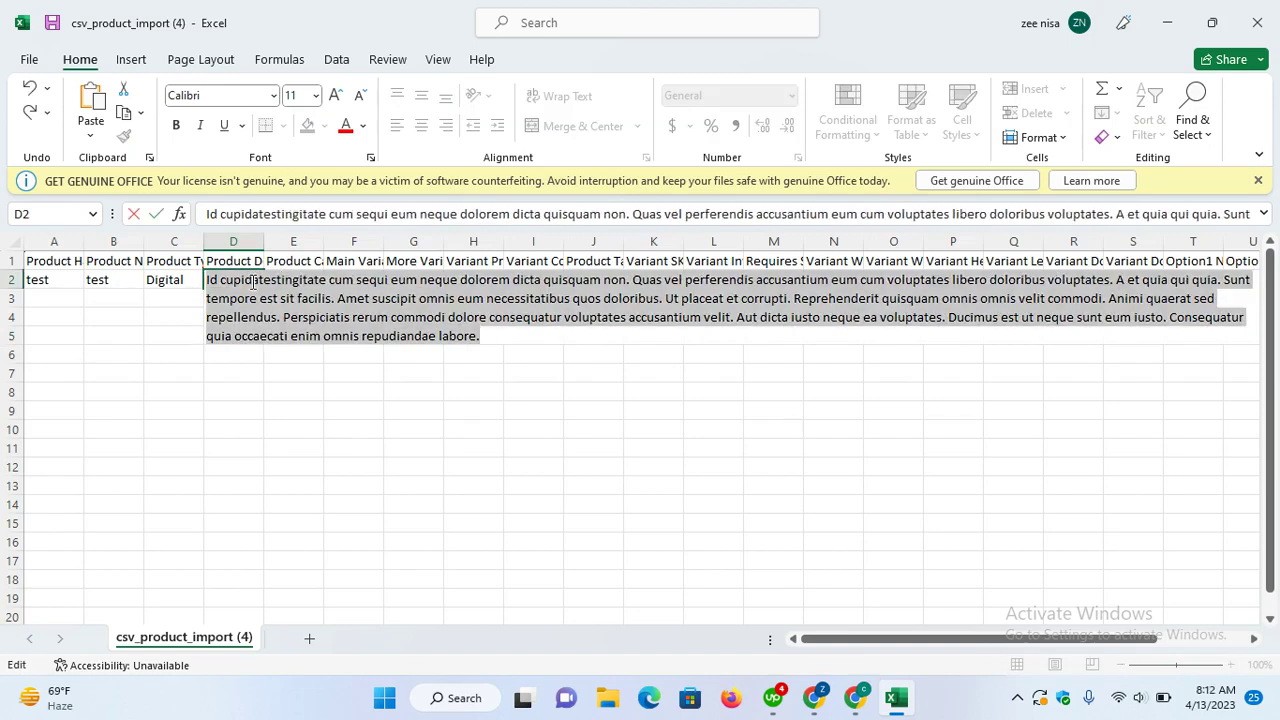
text(testing)
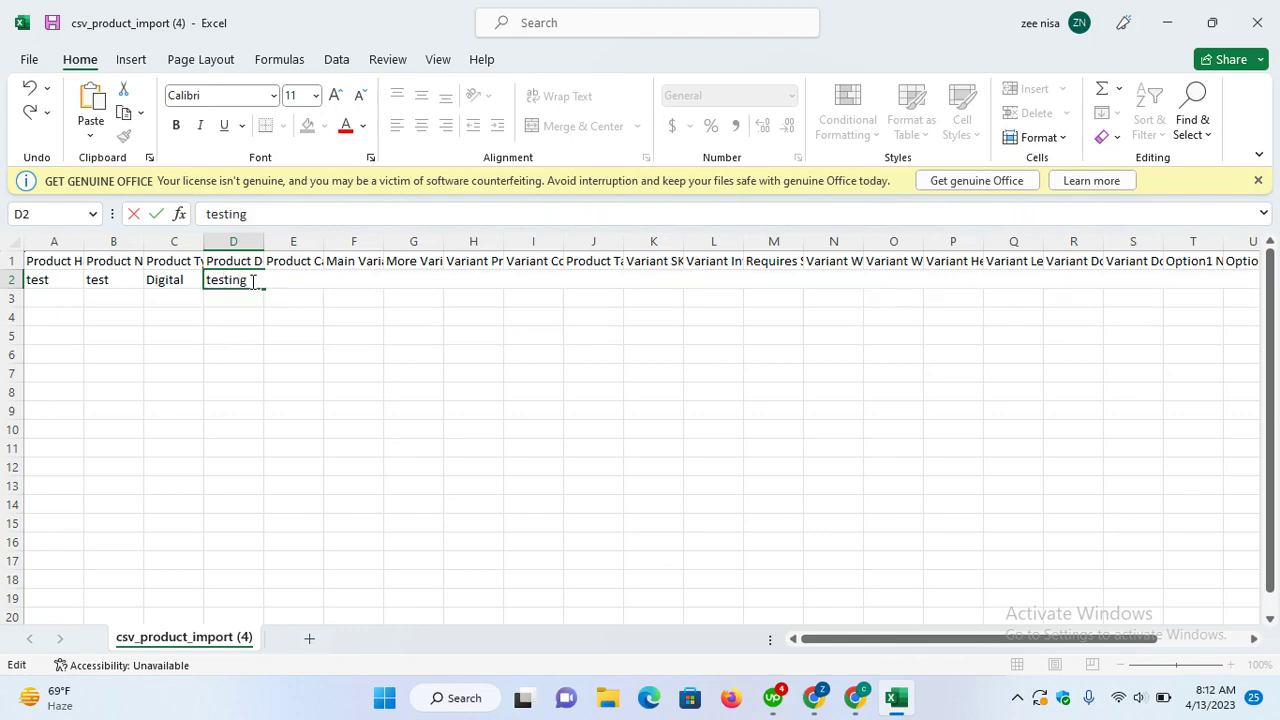
click(264, 335)
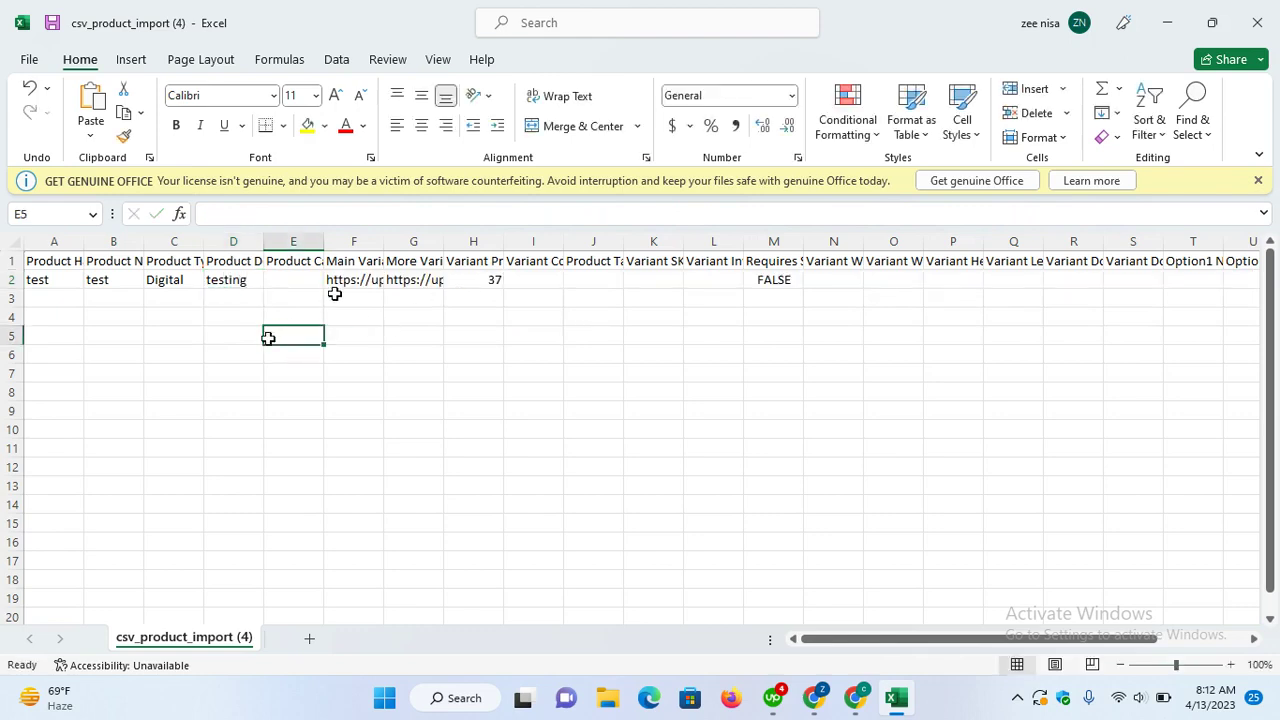
double_click(477, 280)
text(1)
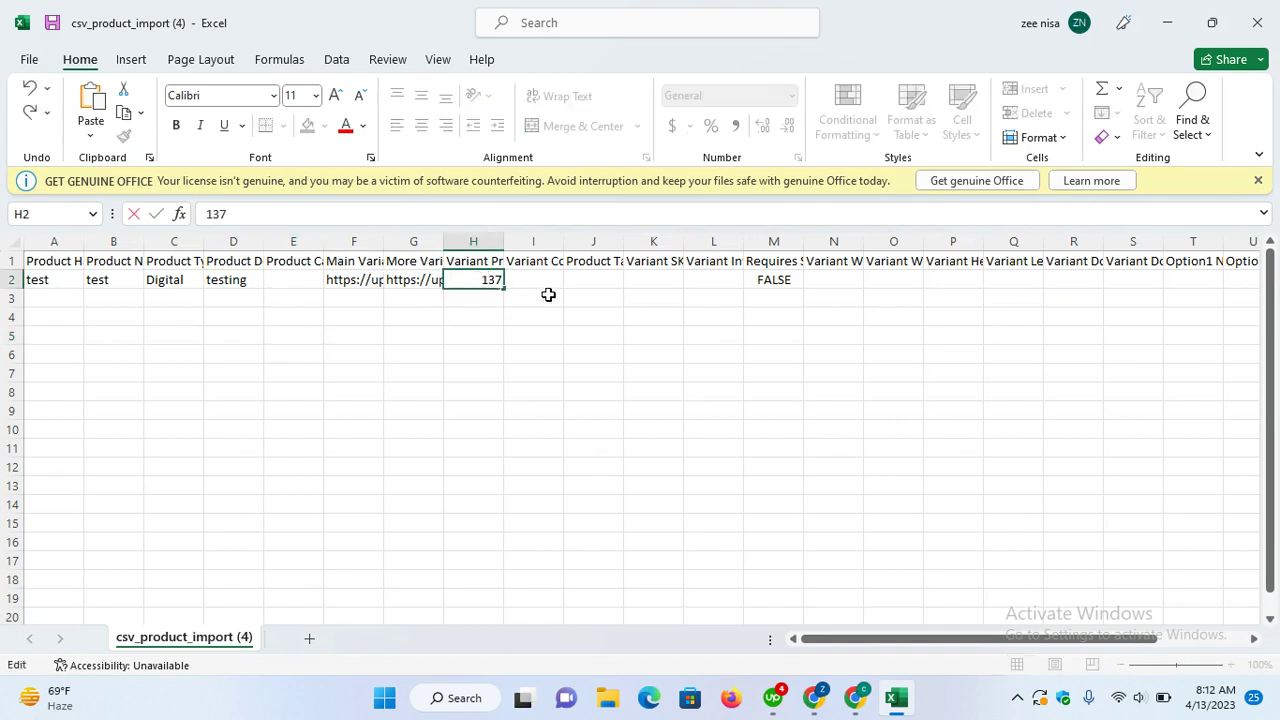
click(548, 281)
text(1)
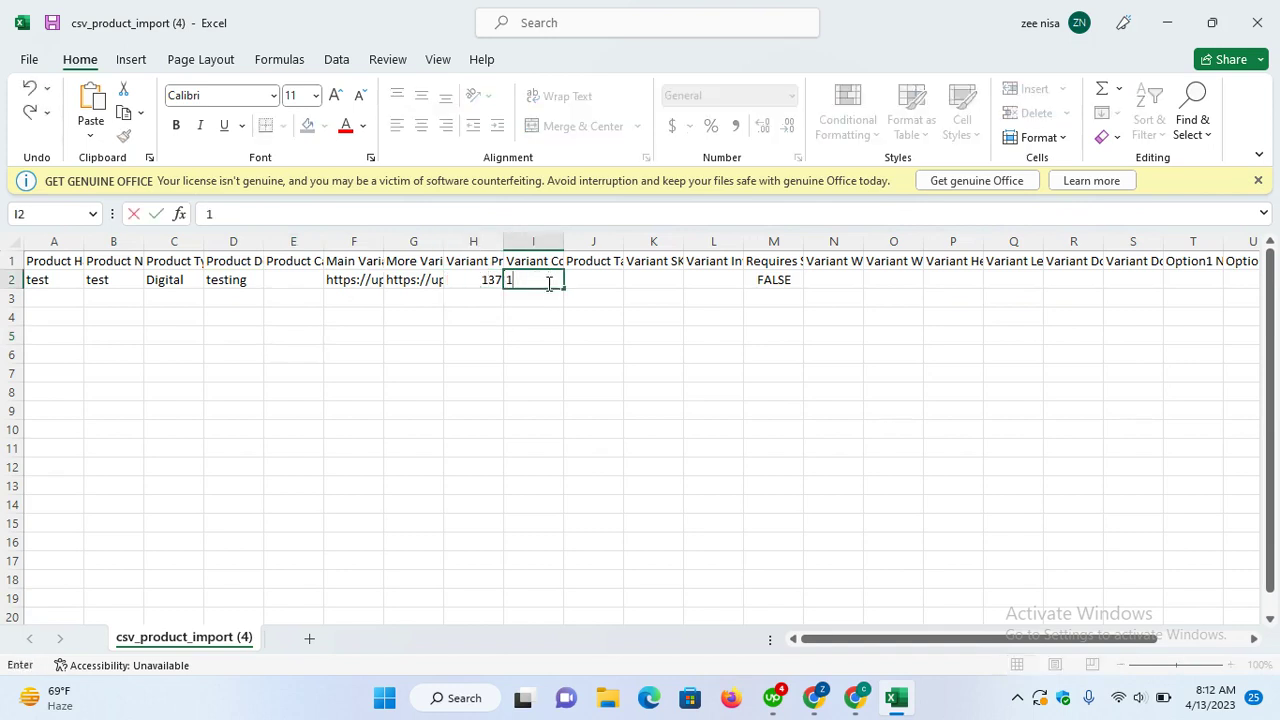
text(50)
click(766, 342)
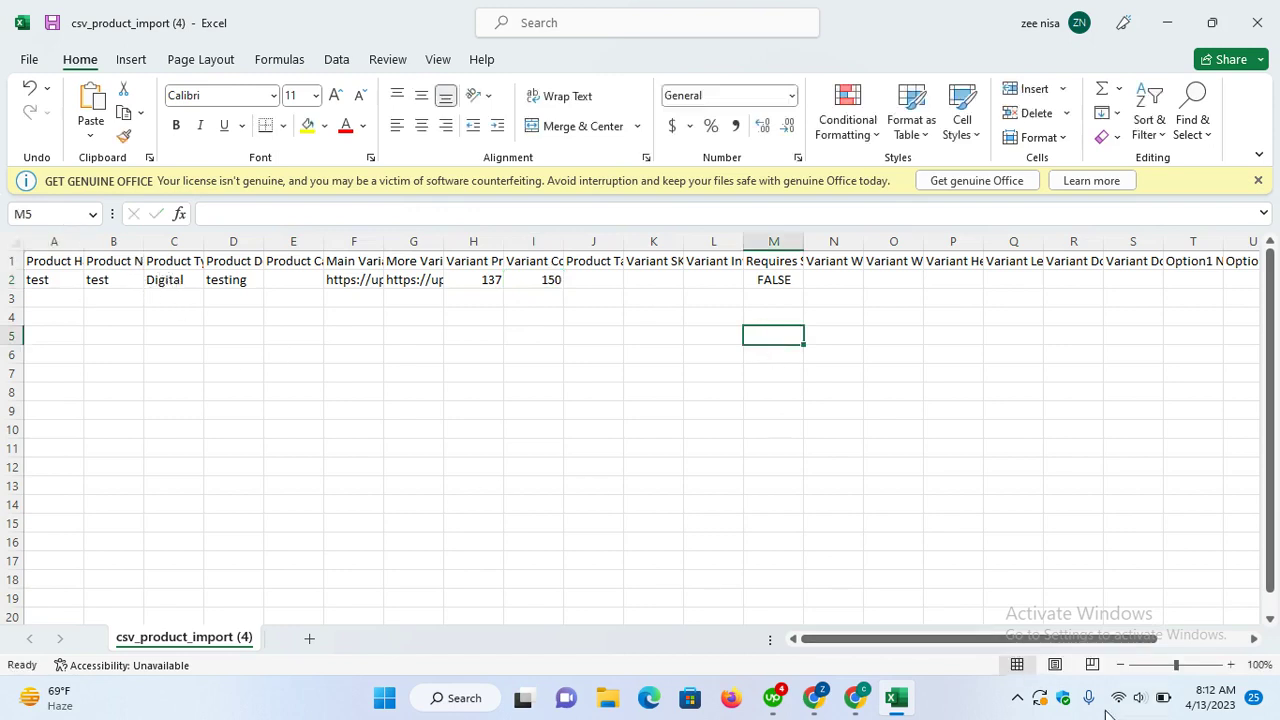
Step: Enter download name 'tset name' in R2 and paste the Google Sheets link into S2
drag(940, 632, 1050, 640)
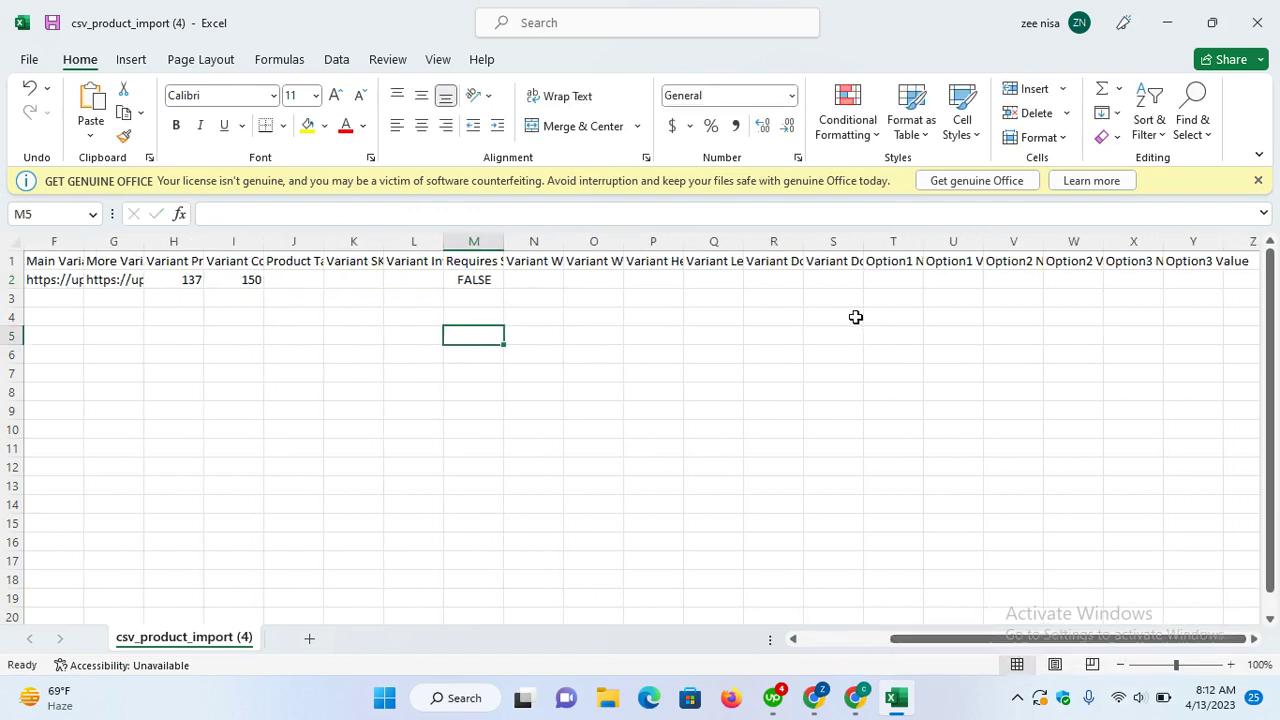
drag(803, 241, 1002, 241)
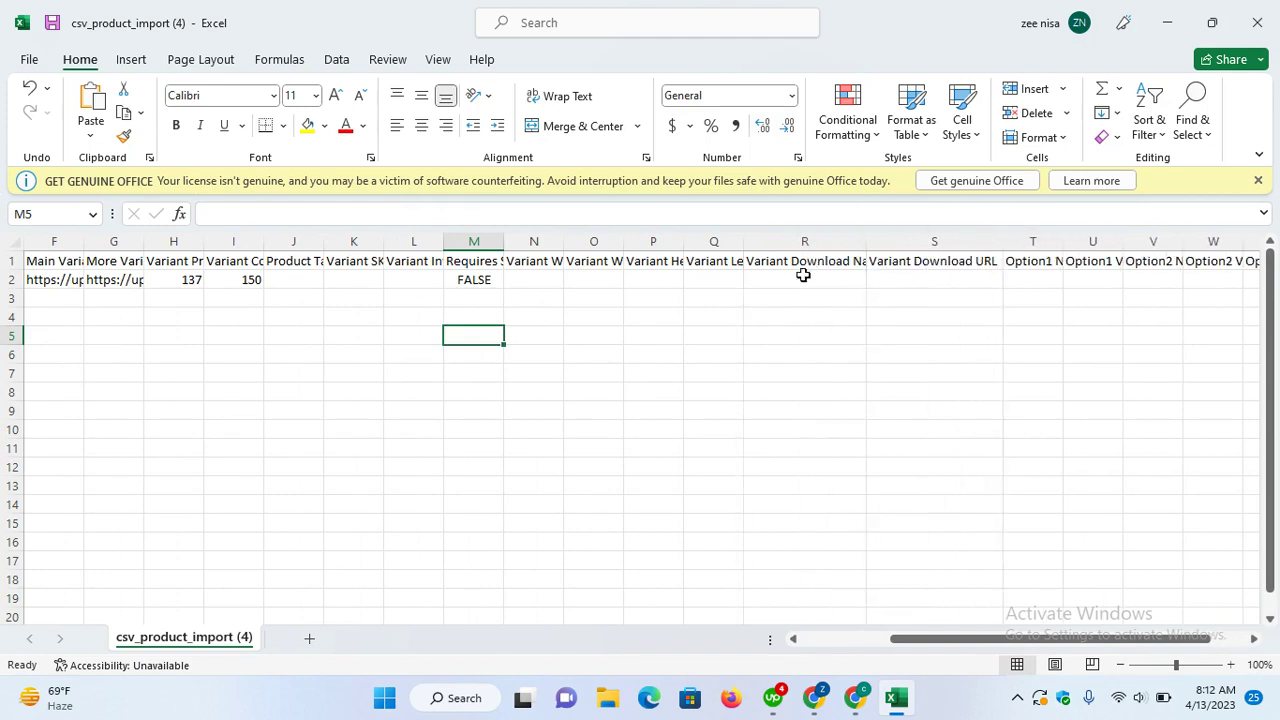
double_click(812, 279)
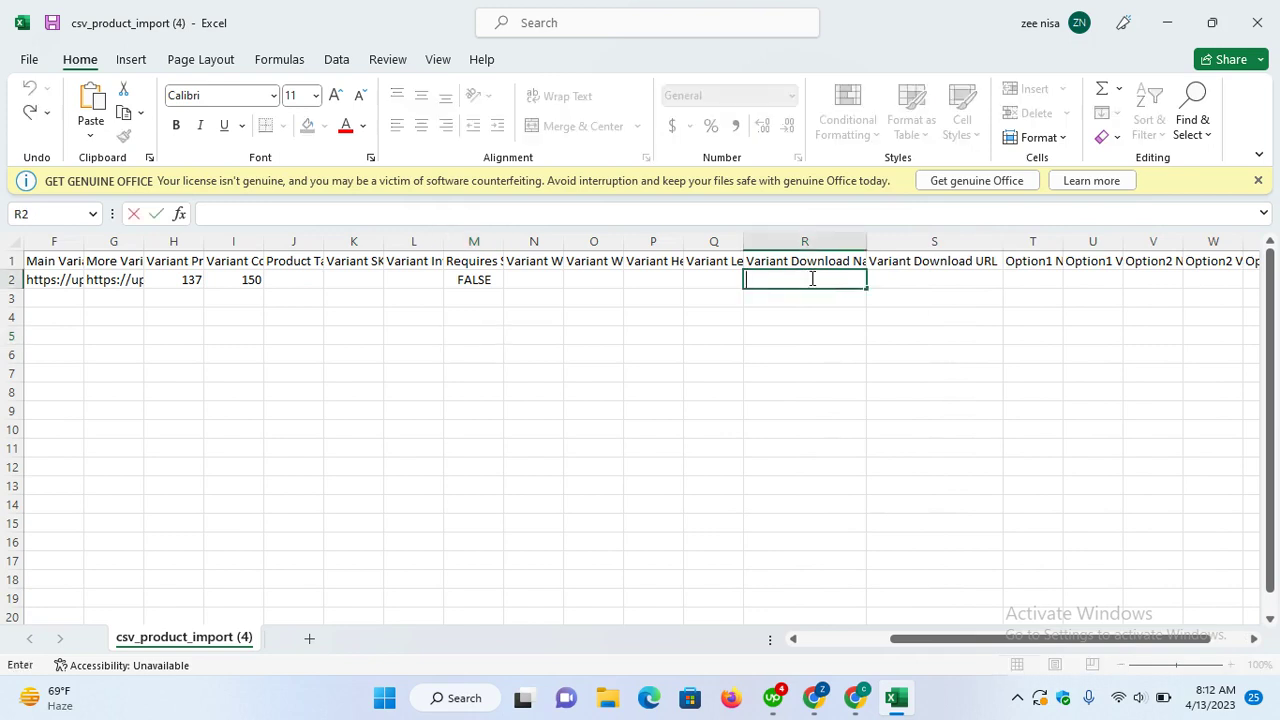
text(tset name)
key(Tab)
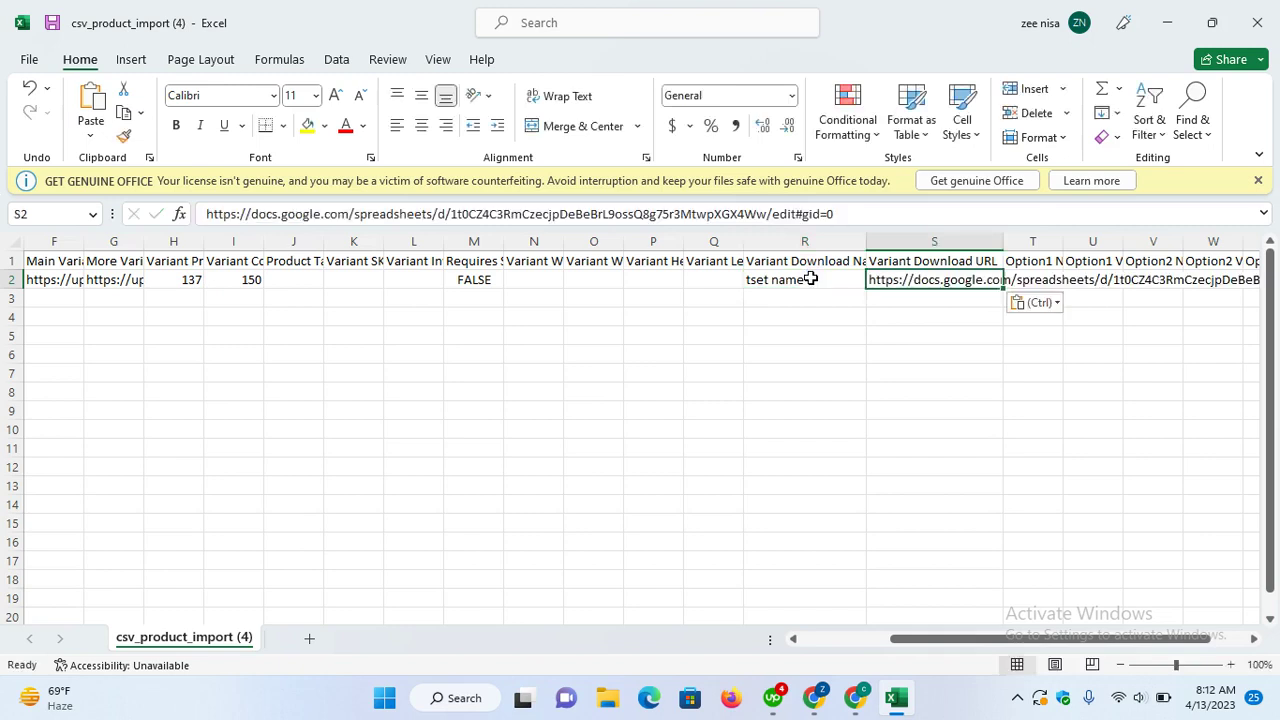
click(868, 322)
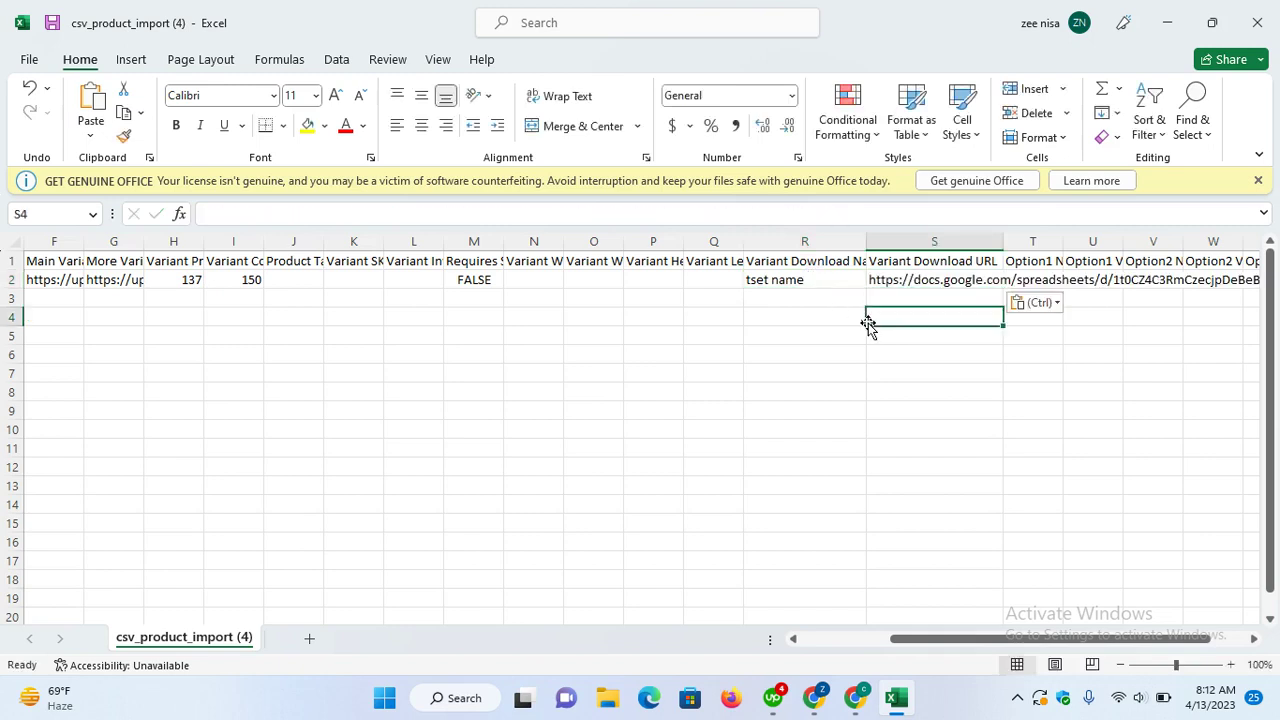
key(Escape)
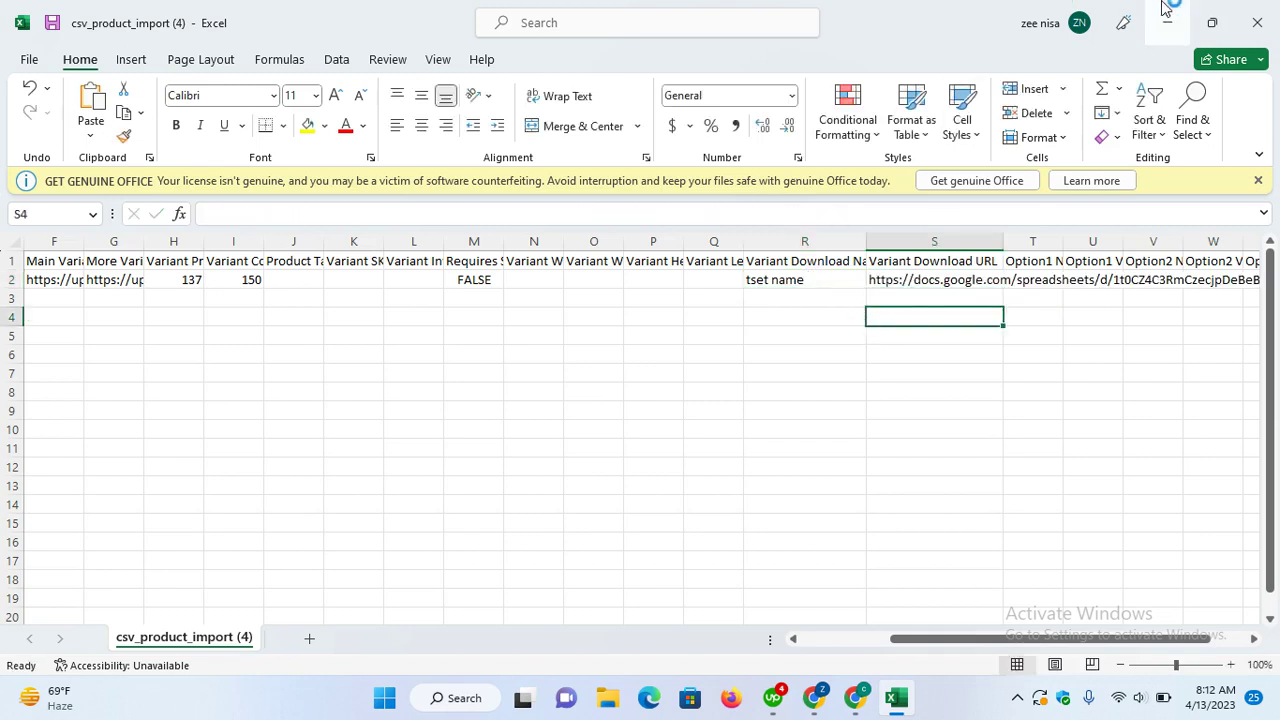
Step: Upload csv_product_import (4) from Downloads and import its one product into Webflow
click(1259, 18)
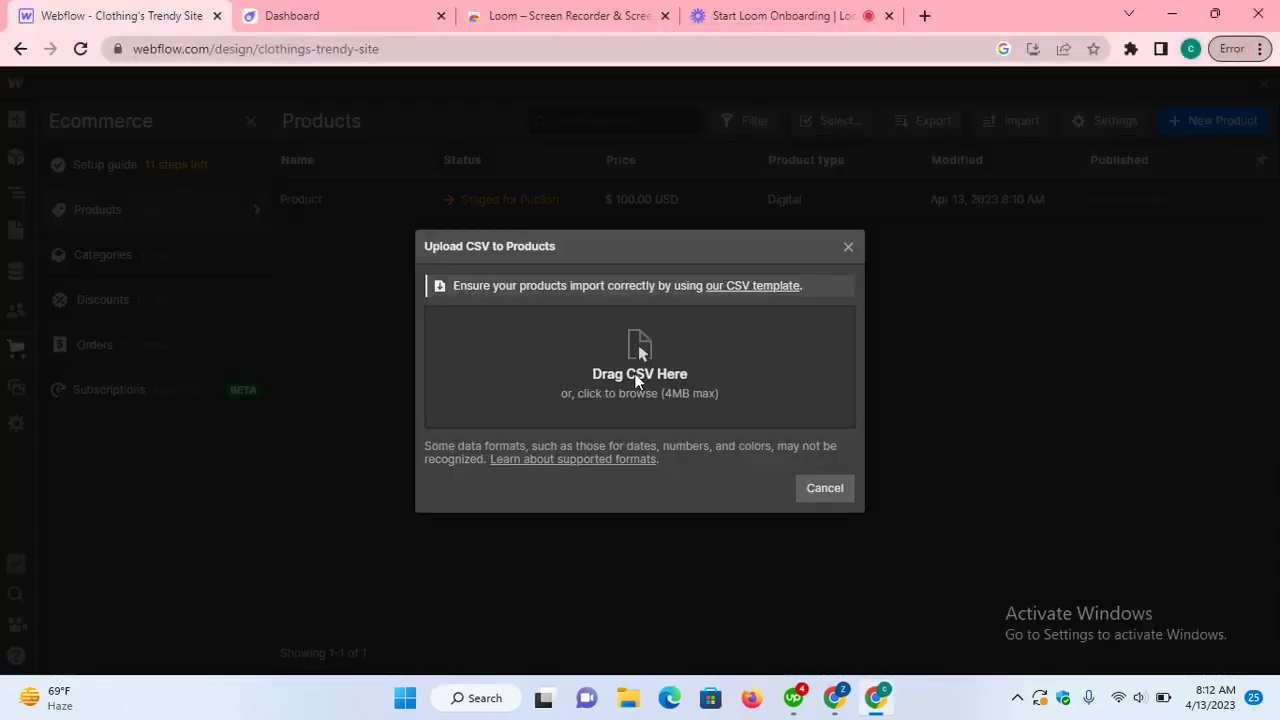
click(634, 372)
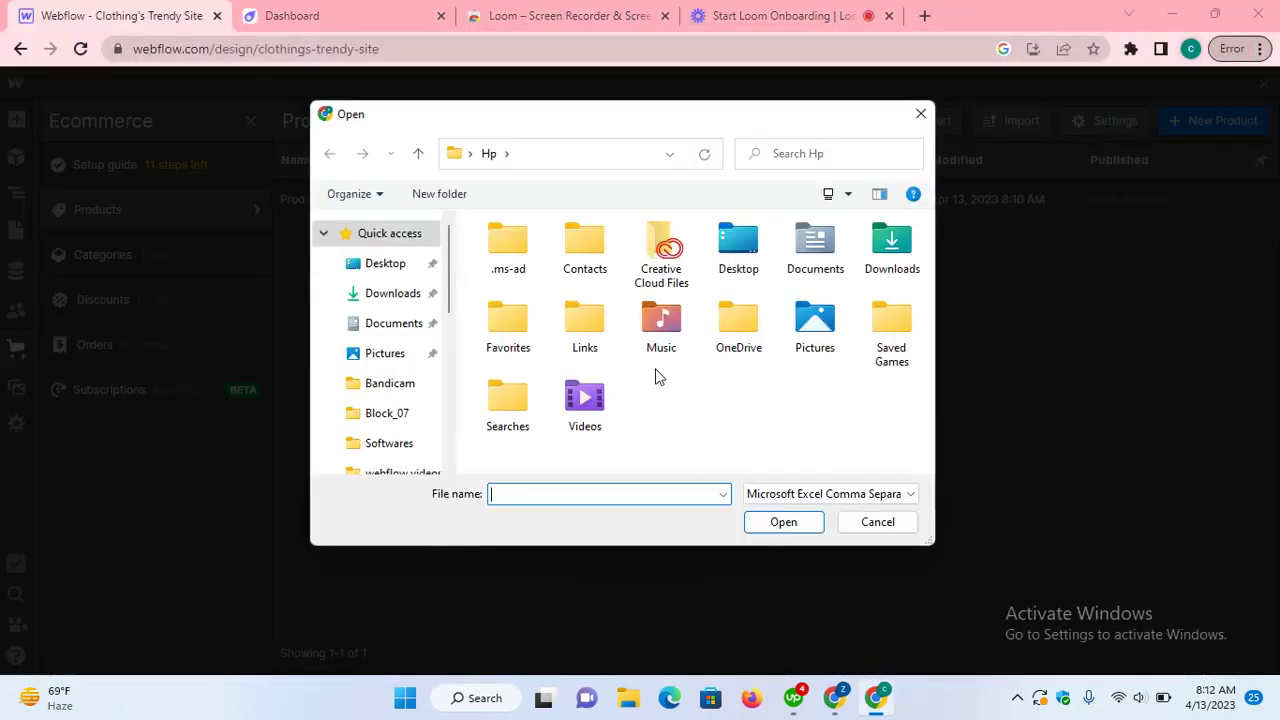
click(392, 293)
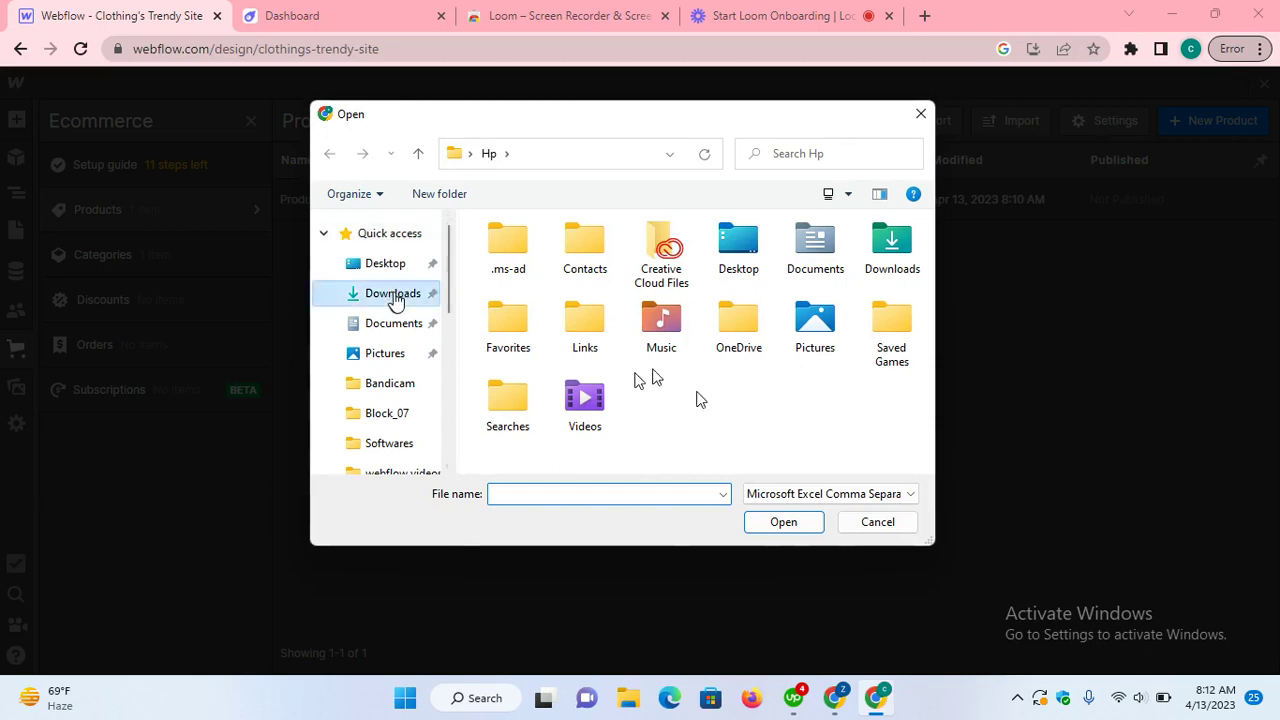
double_click(588, 272)
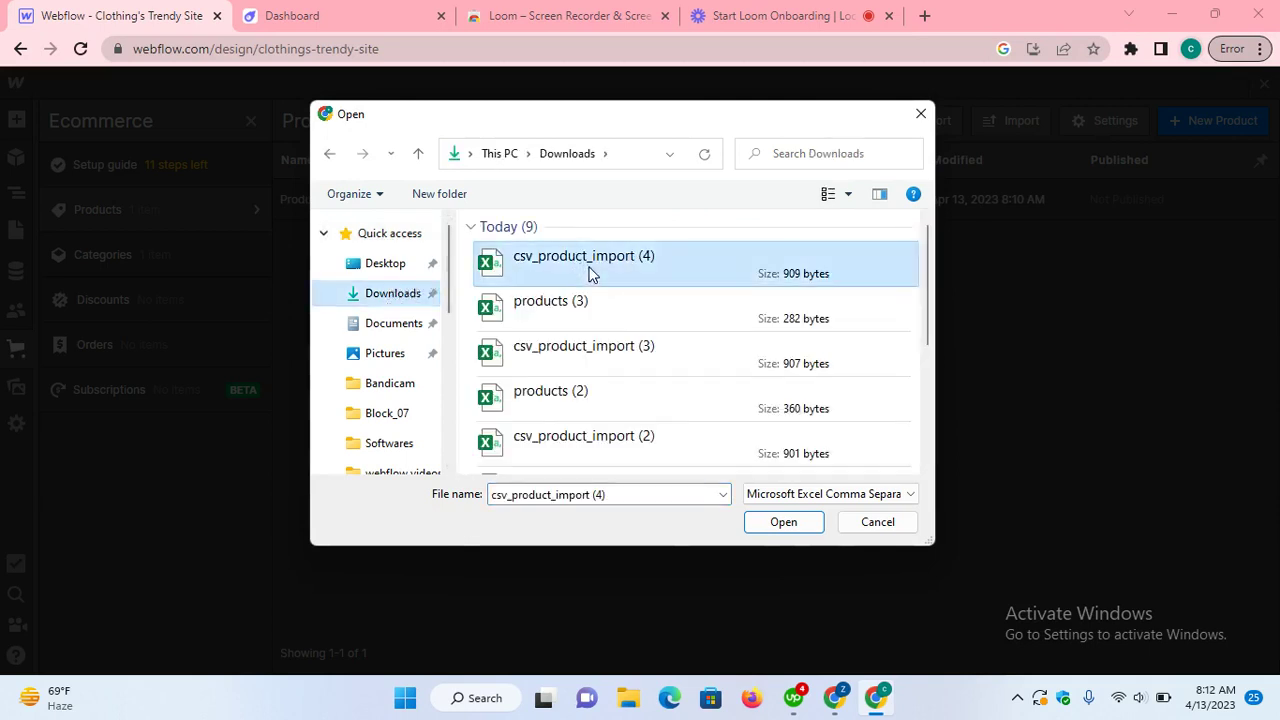
click(775, 420)
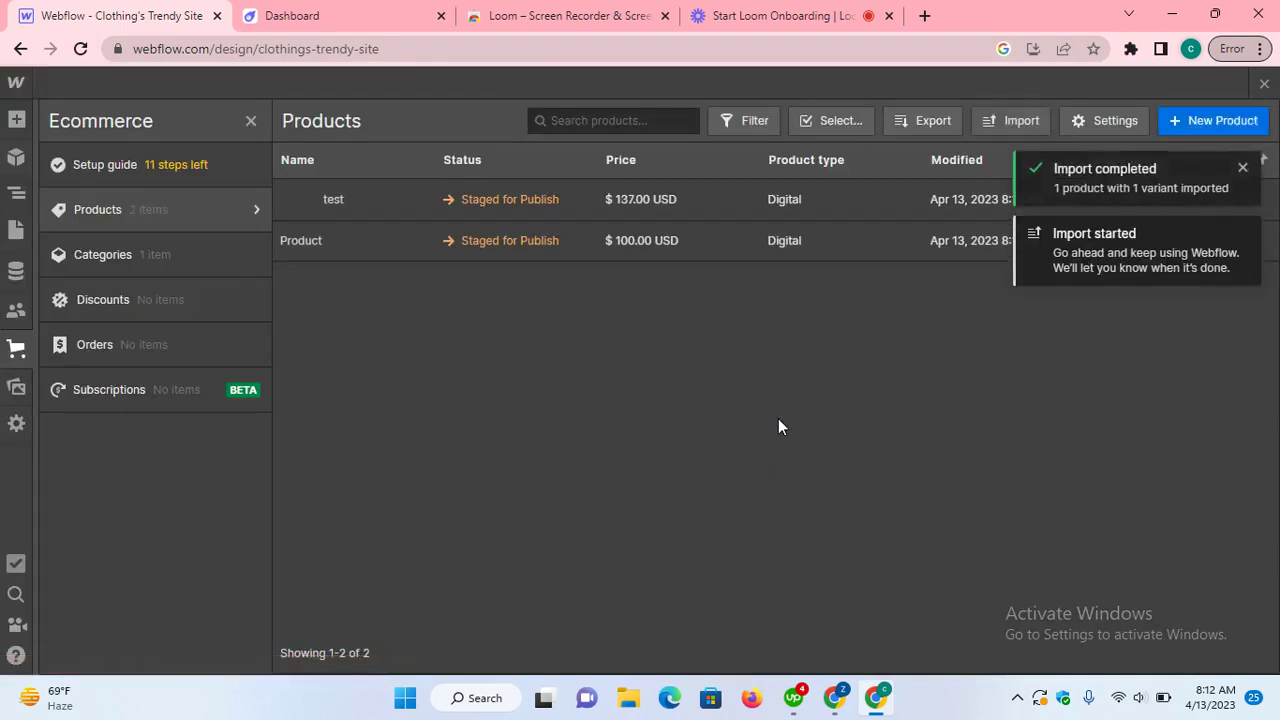
Step: Inspect the test product's empty Product Features and Popular fields, then go to Astroic's dashboard
click(494, 200)
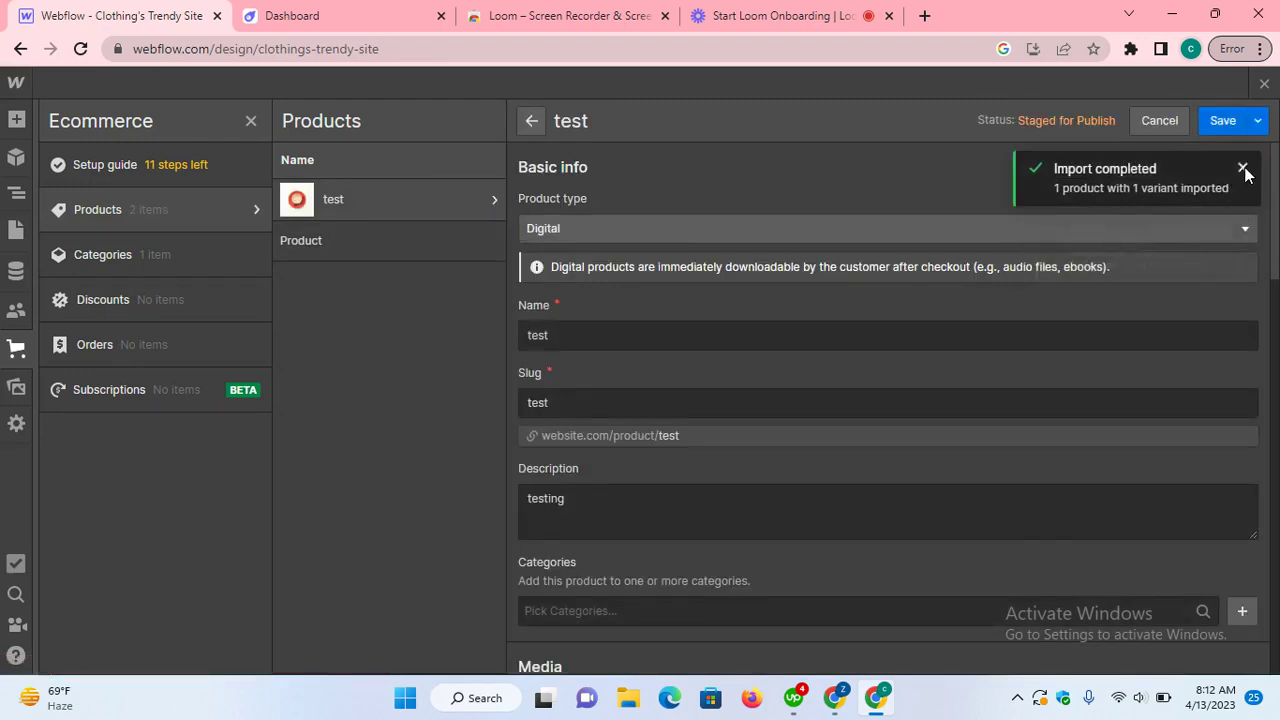
click(1243, 170)
scroll(654, 284, down, 1)
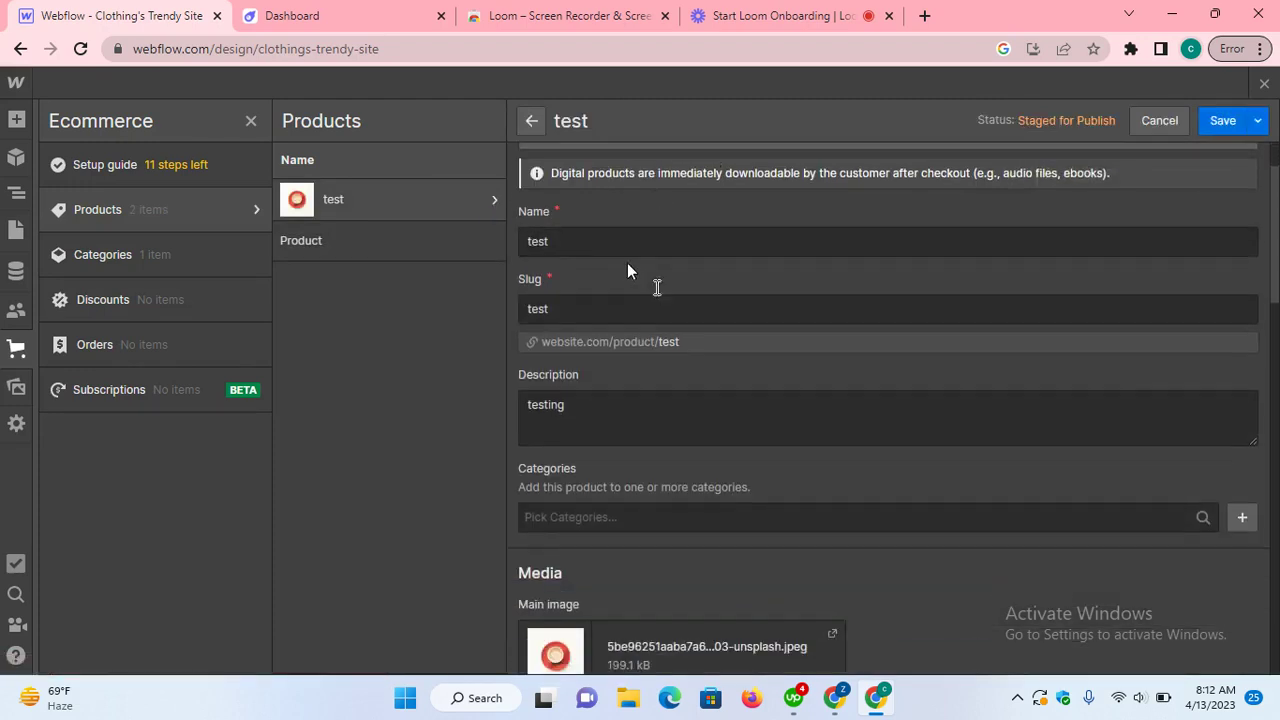
scroll(629, 265, down, 4)
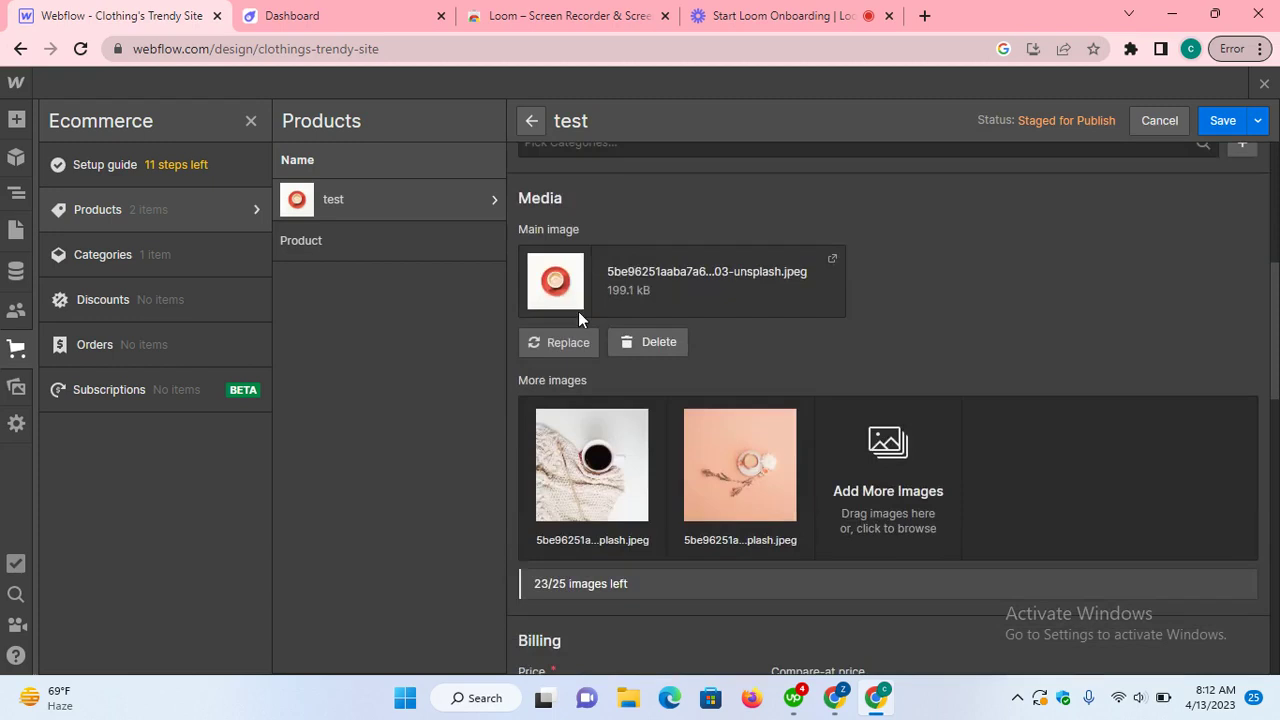
scroll(578, 311, down, 5)
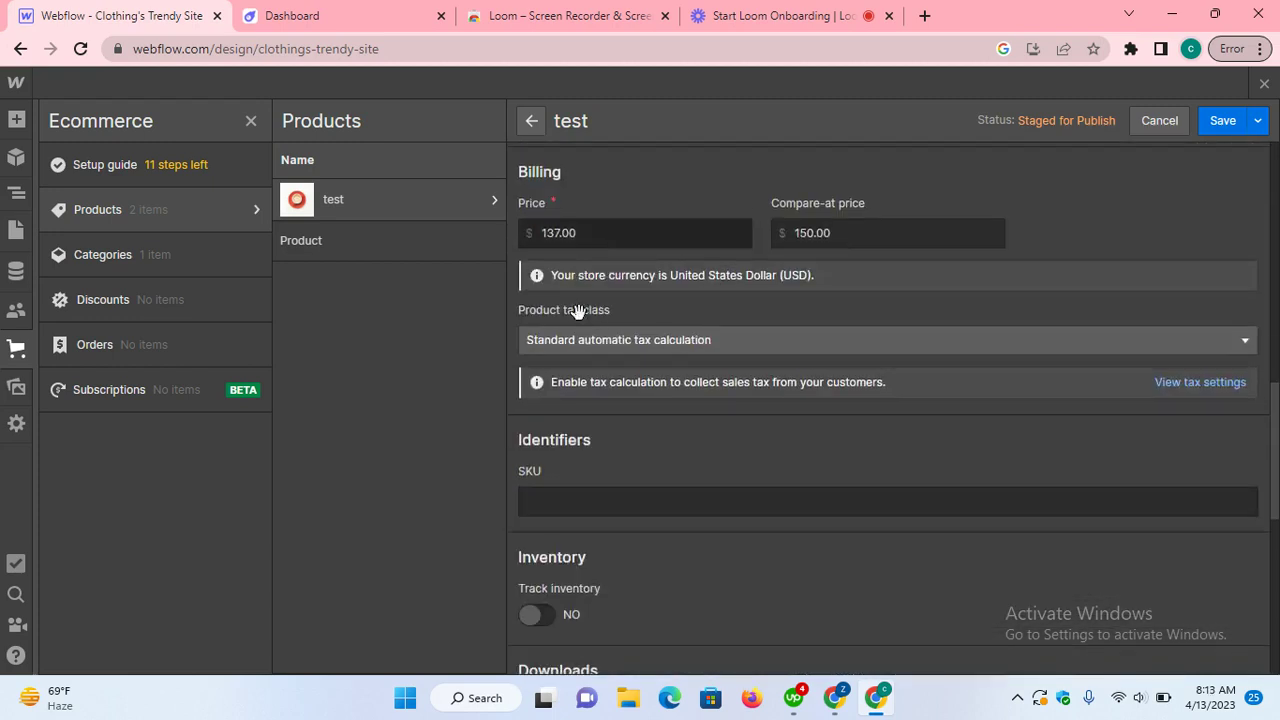
scroll(930, 480, down, 1)
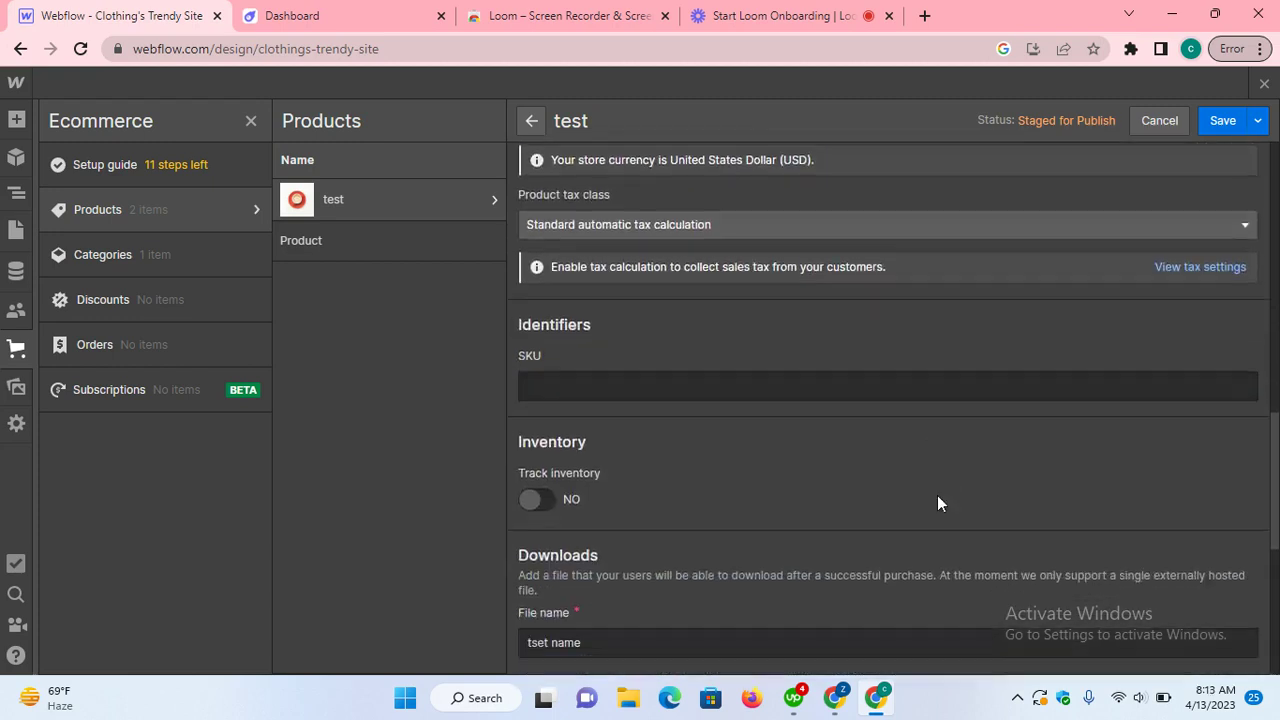
scroll(936, 500, down, 3)
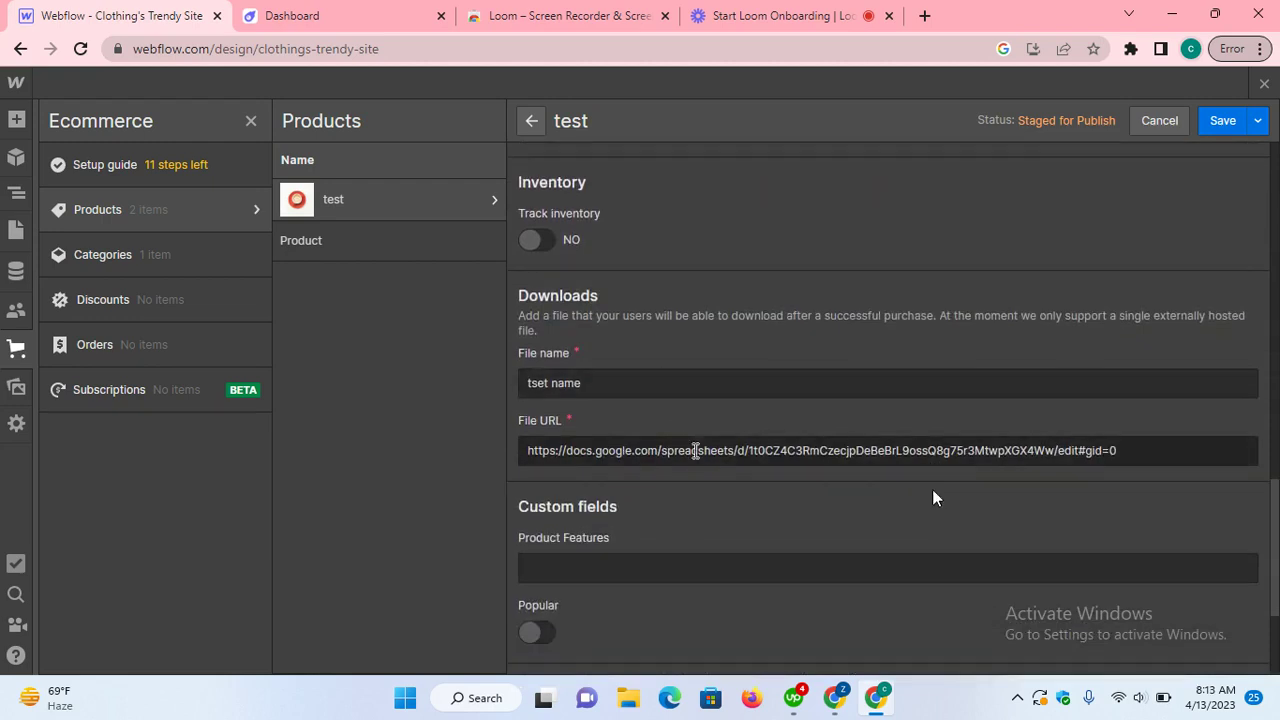
scroll(697, 454, down, 2)
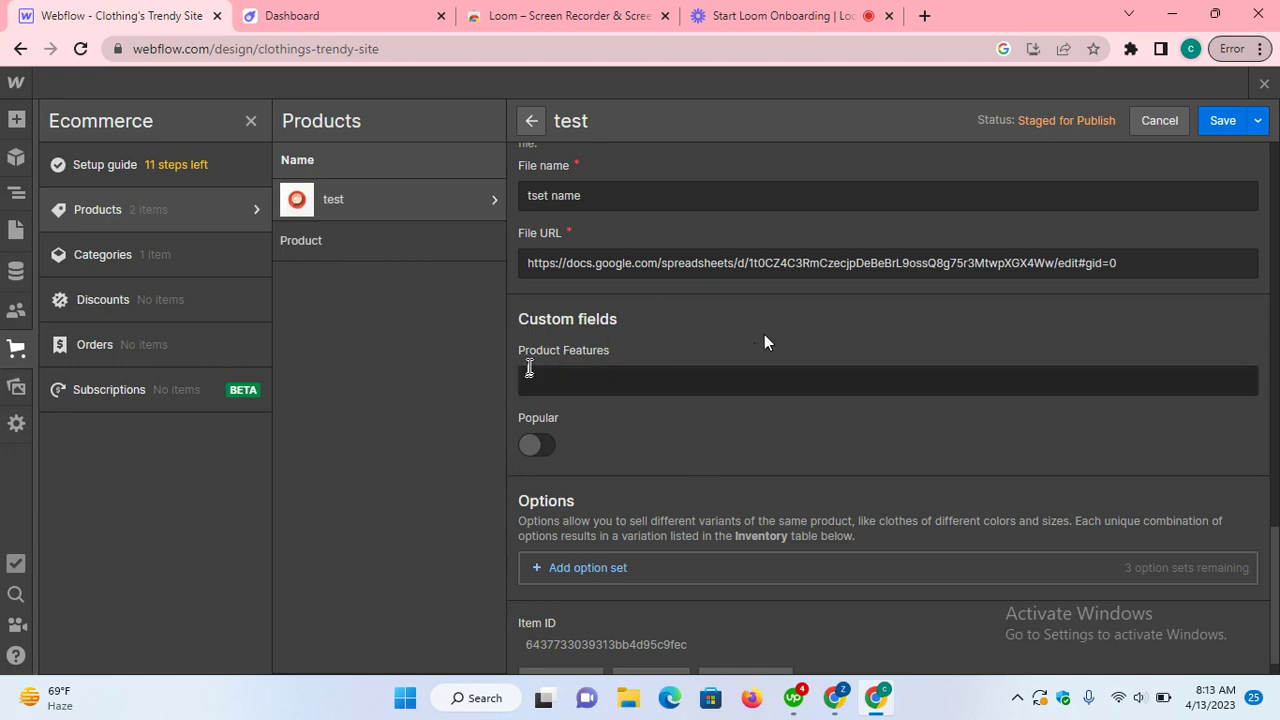
click(348, 16)
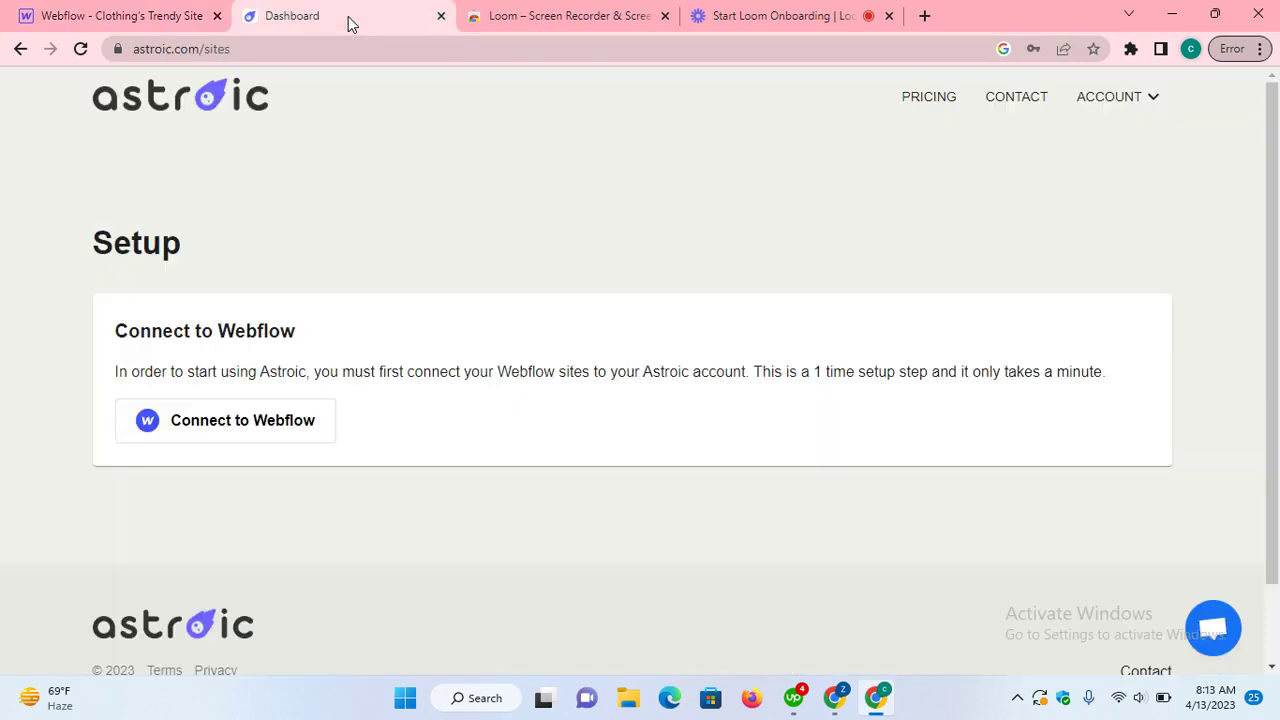
click(152, 17)
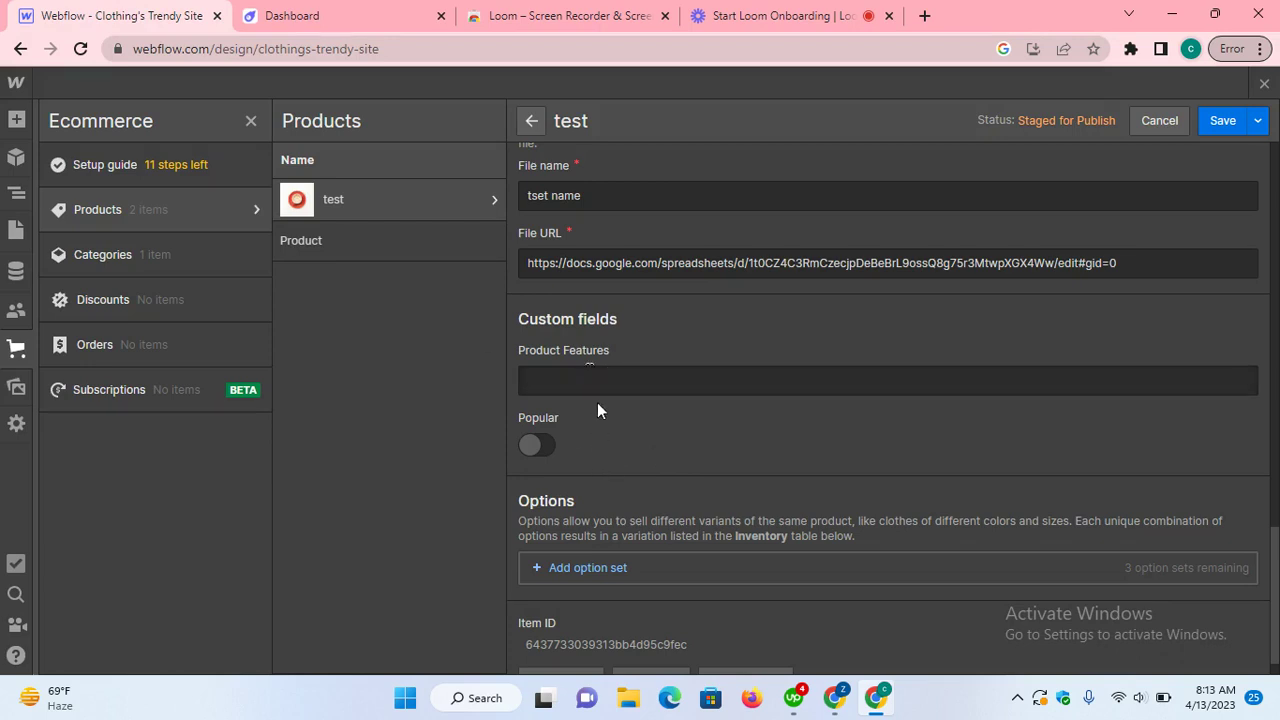
click(303, 18)
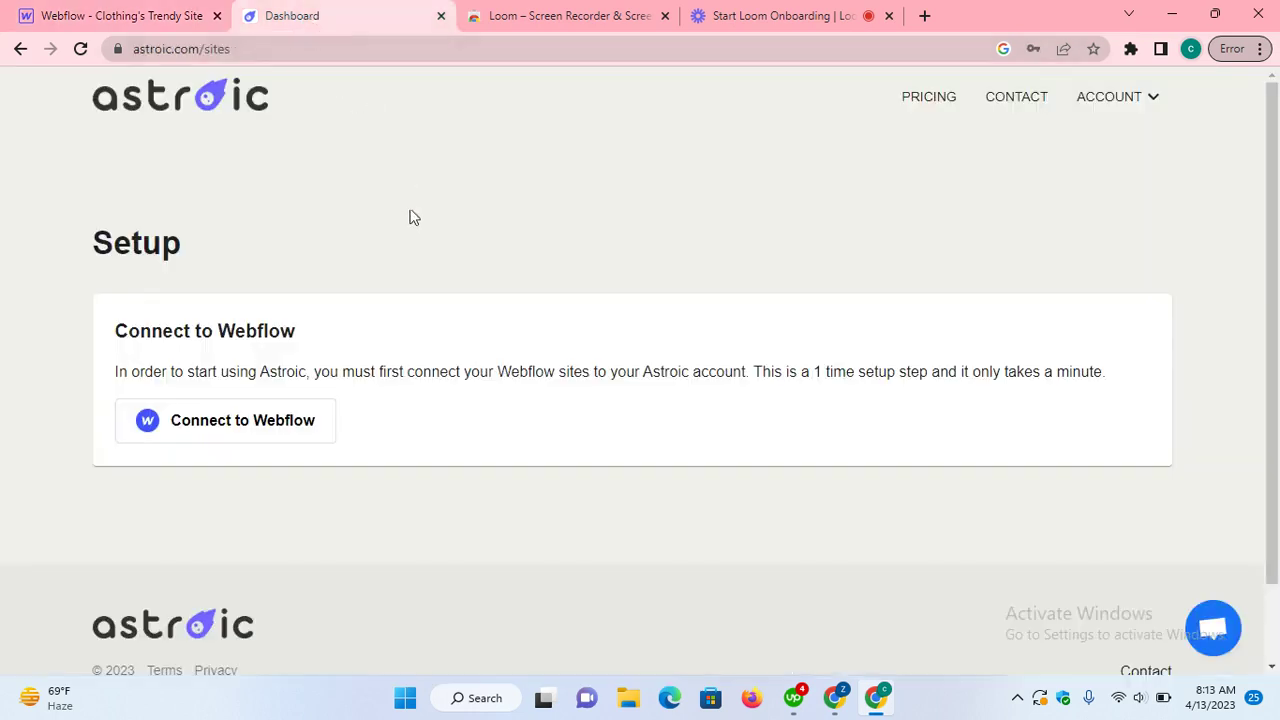
Step: Connect Astroic to Webflow, authorizing it for Clothing's Trendy Site, then glance back at Webflow
click(304, 432)
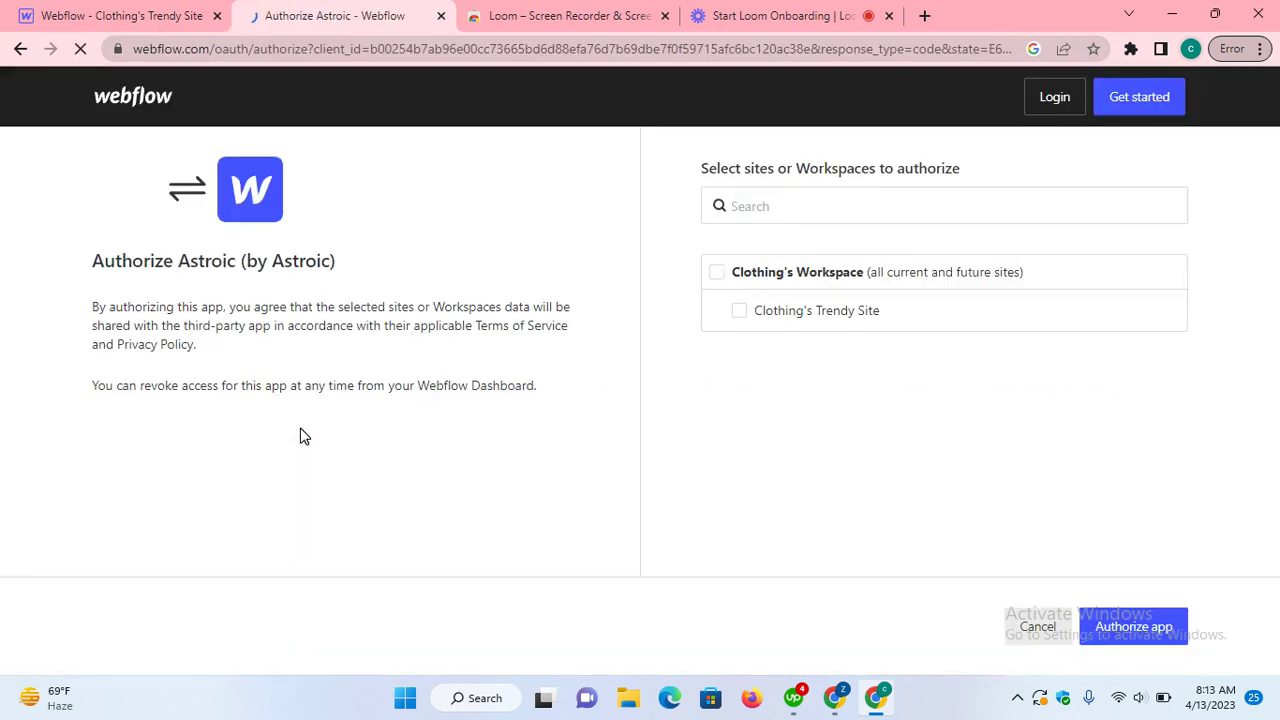
click(739, 310)
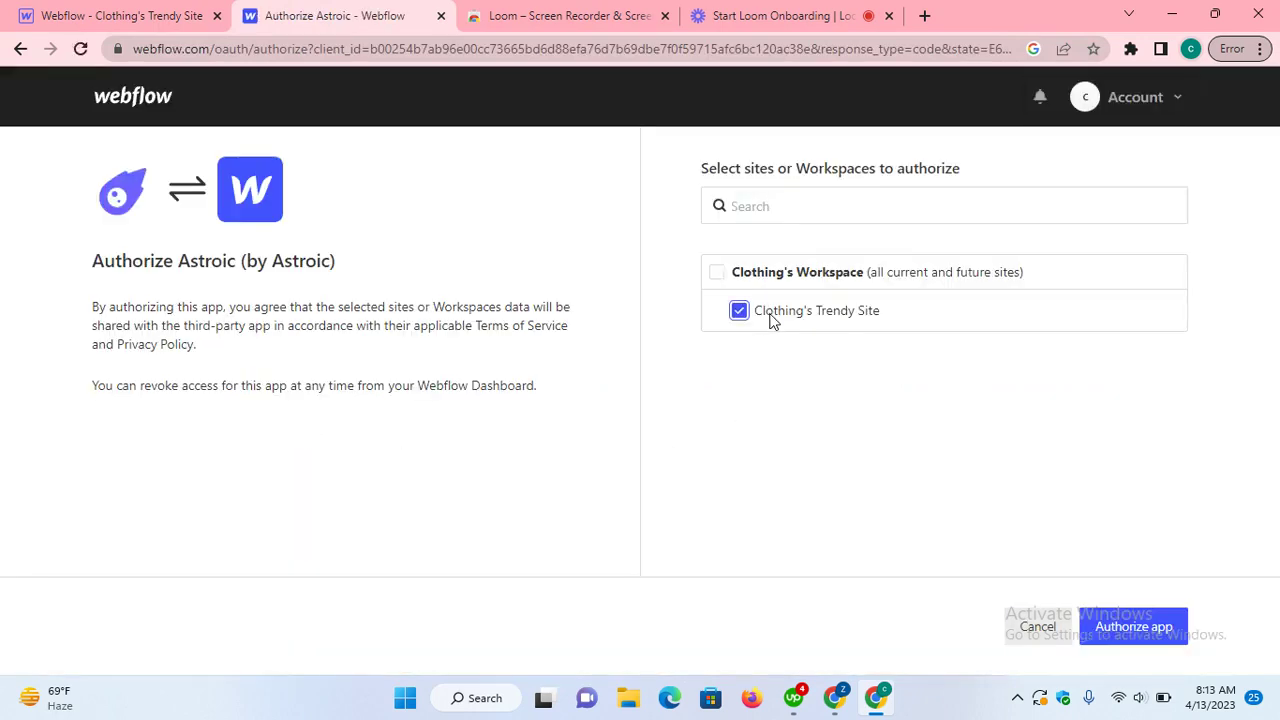
click(1110, 634)
click(128, 15)
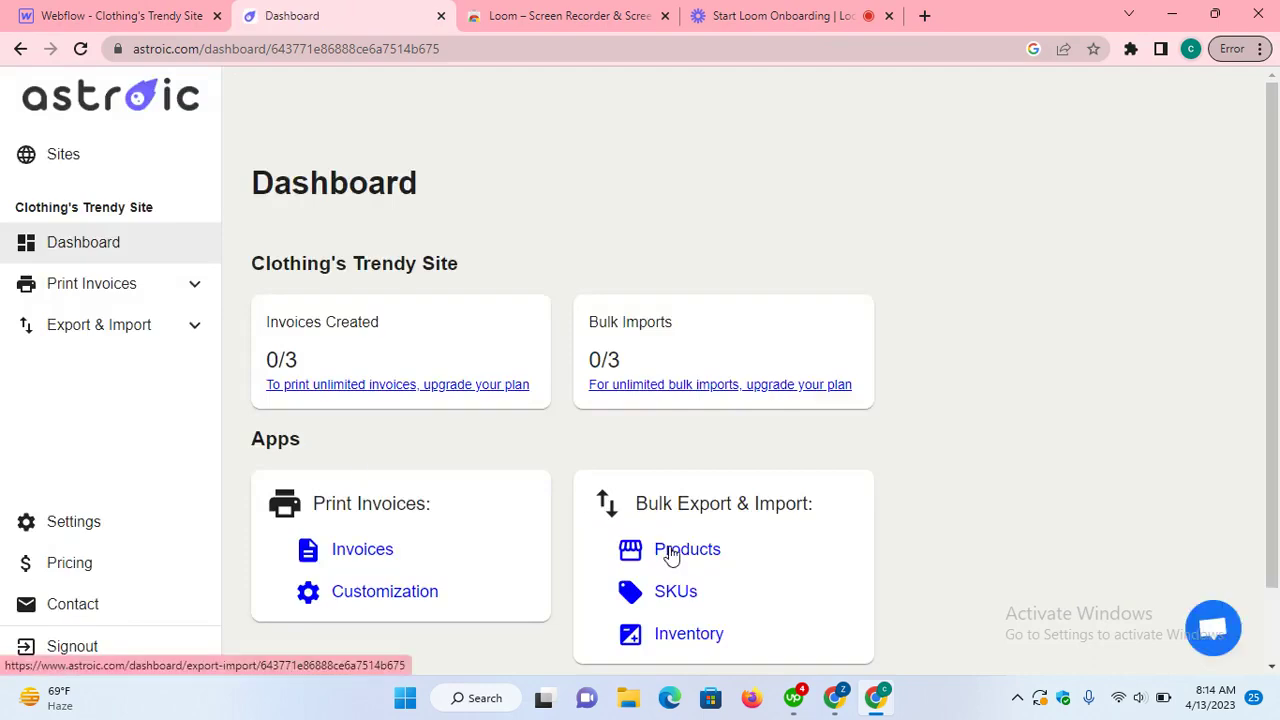
Step: Open Astroic's Bulk Export & Import page and export all store products as products (4).csv
click(669, 552)
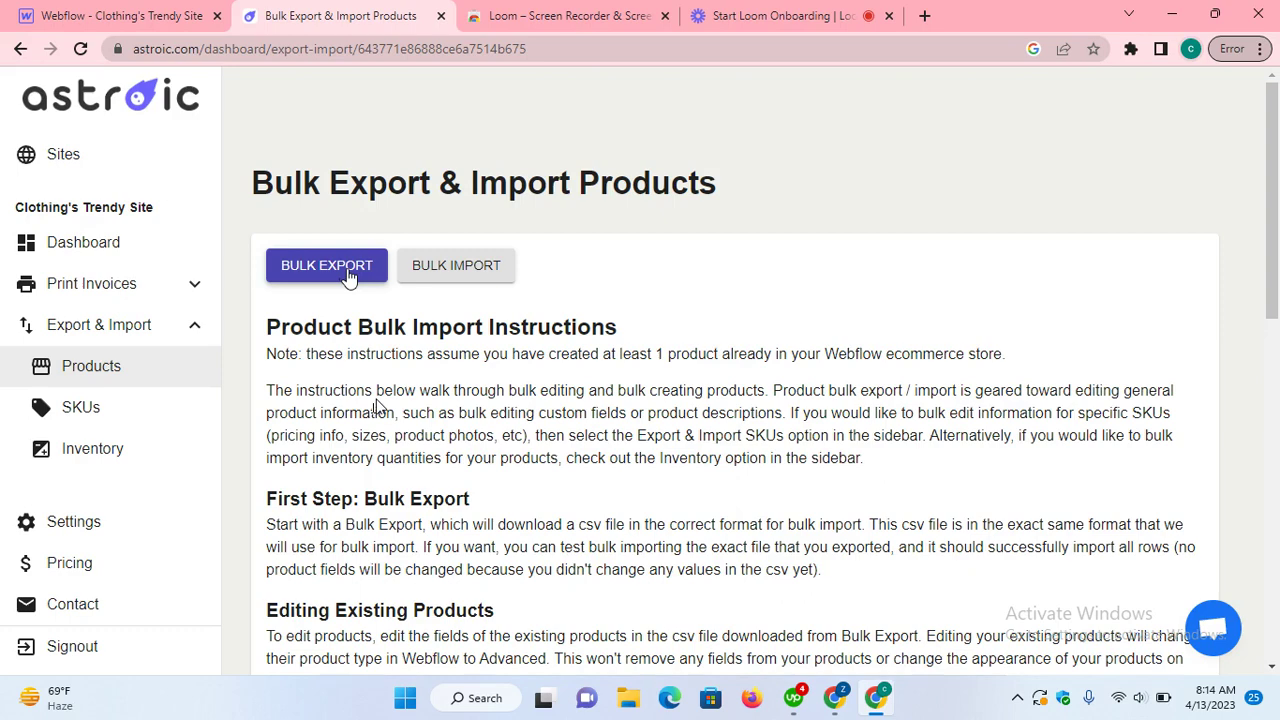
click(141, 17)
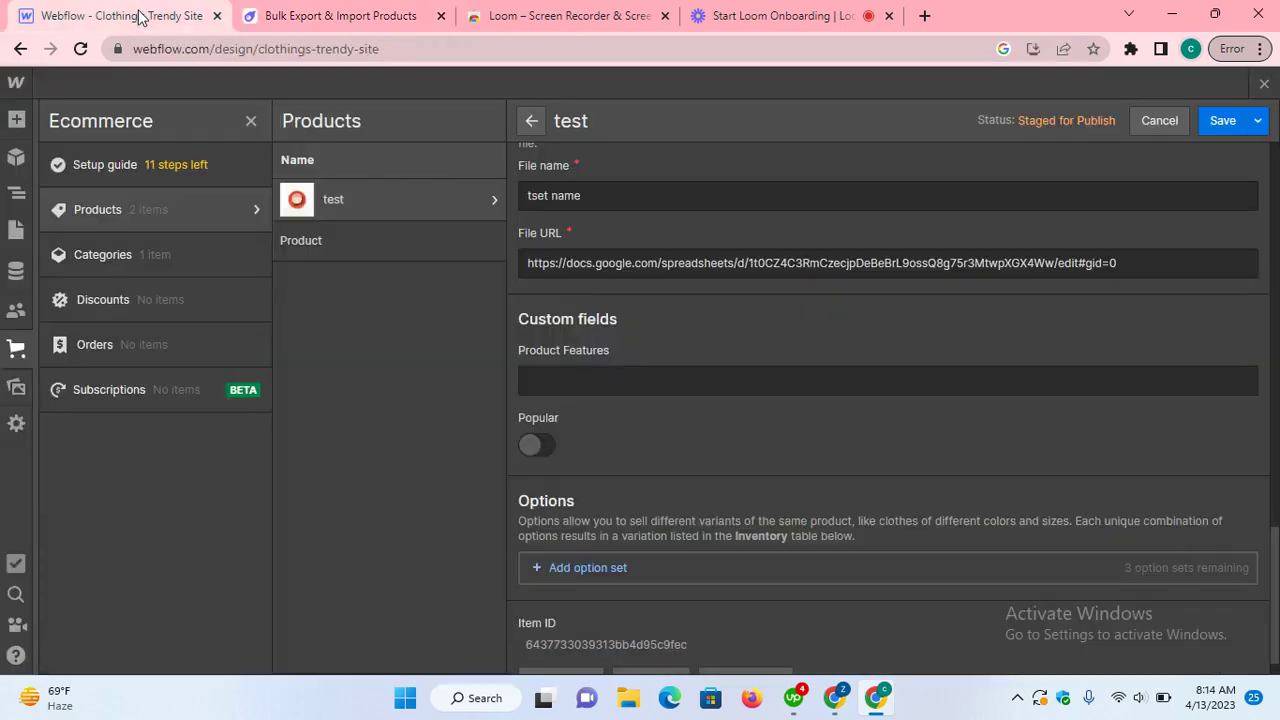
click(351, 200)
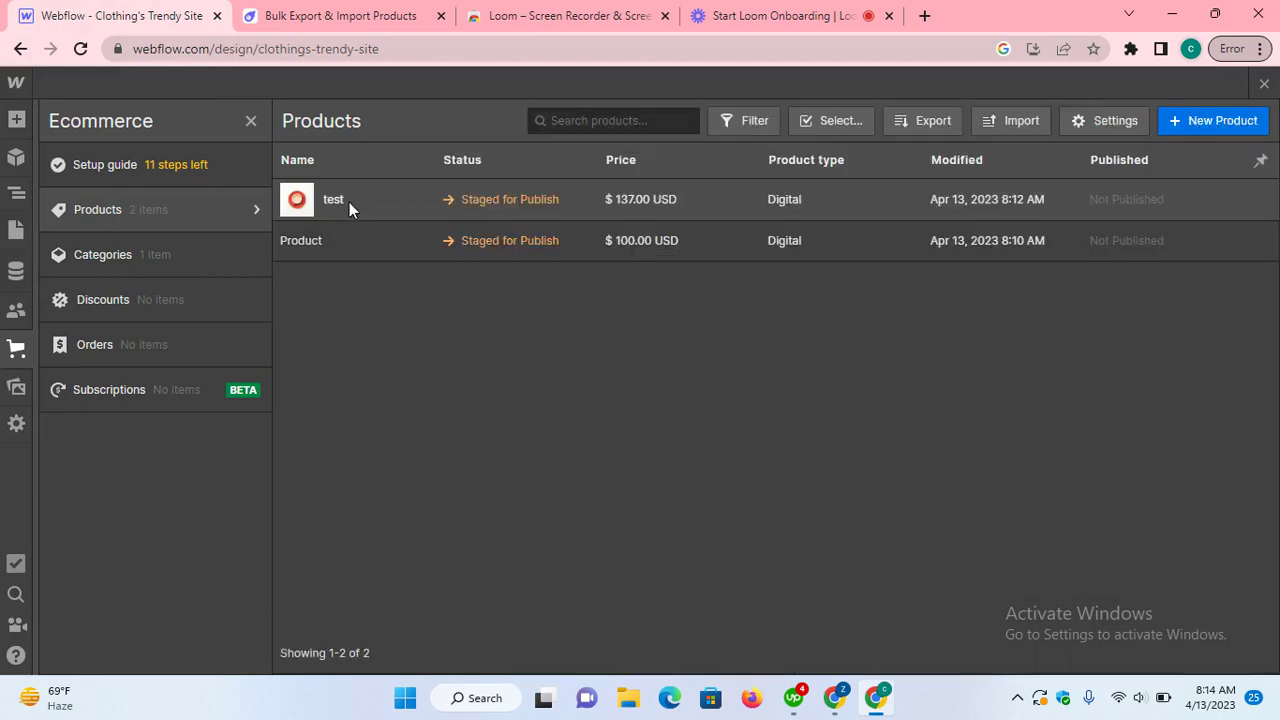
click(362, 15)
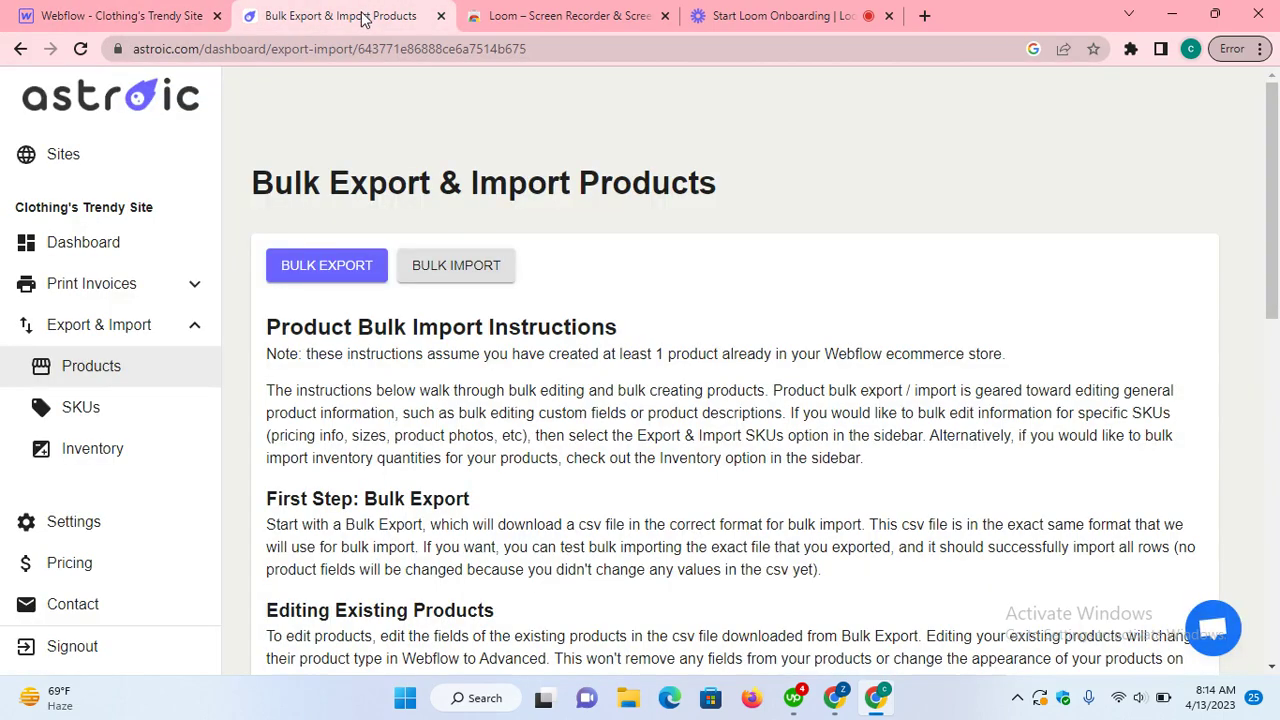
click(287, 270)
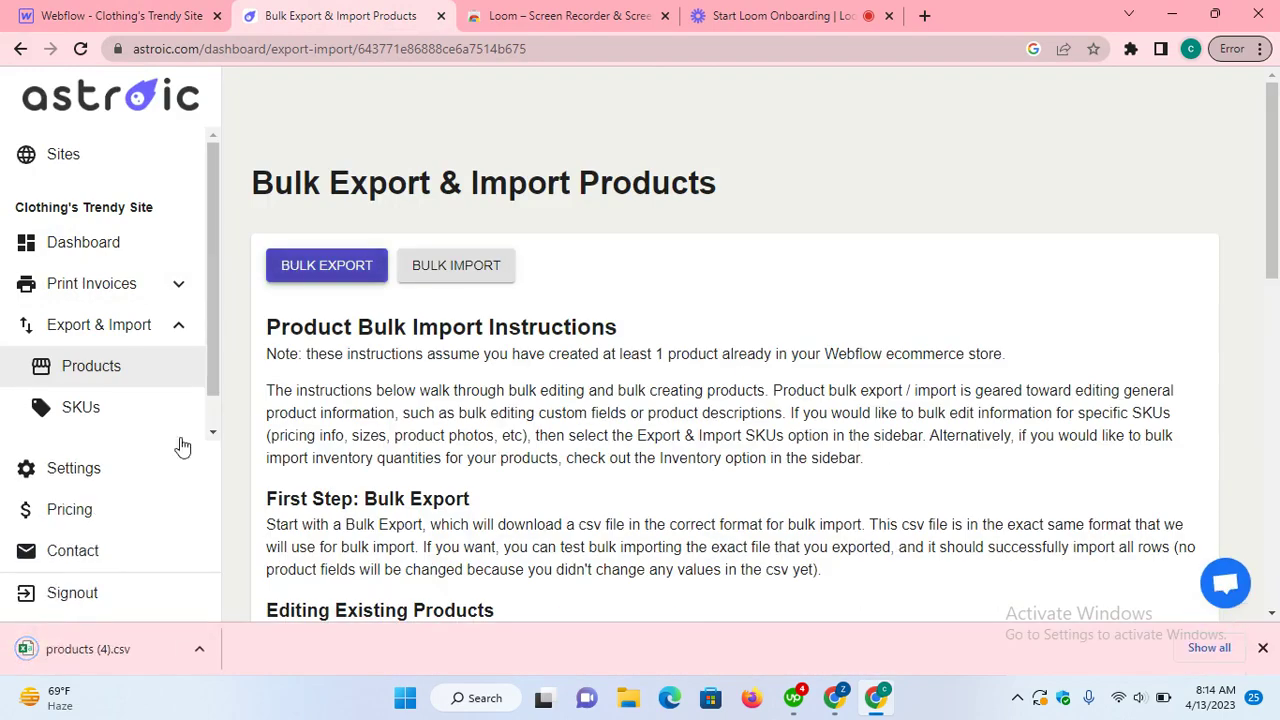
Step: In products (4).csv, set test's popular to TRUE and product-features to testing123, then close Excel
click(108, 652)
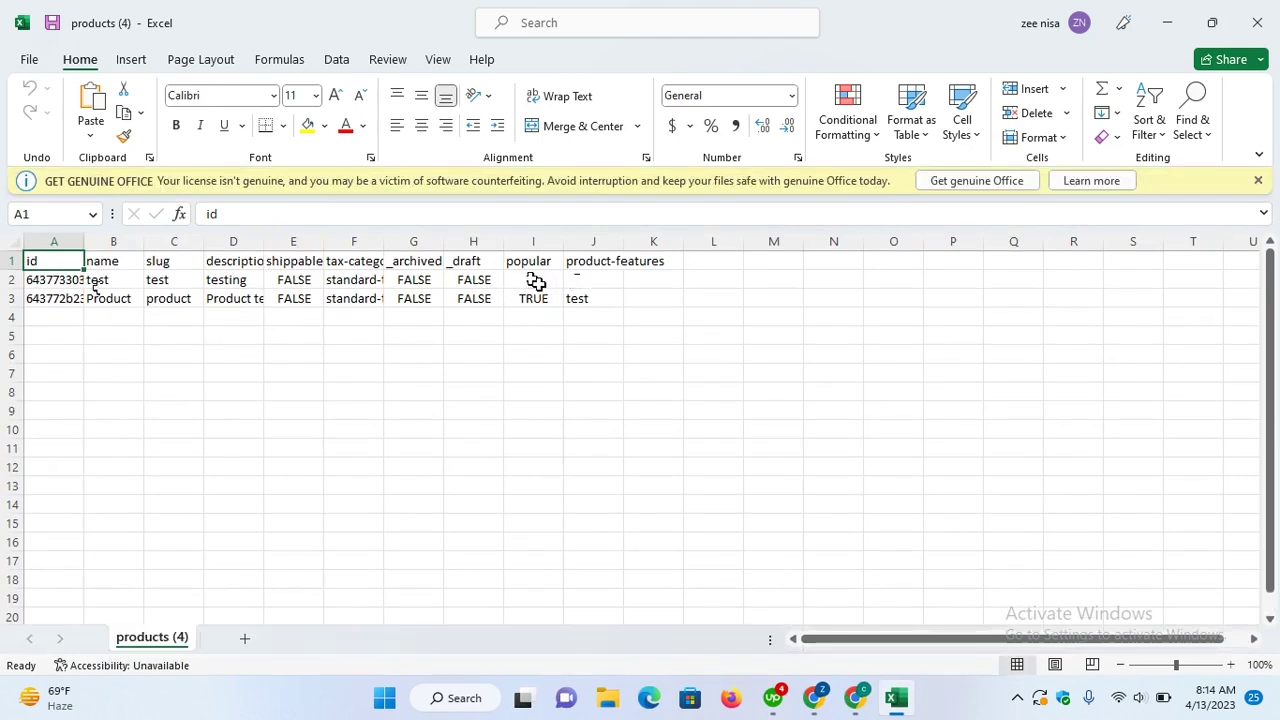
click(533, 281)
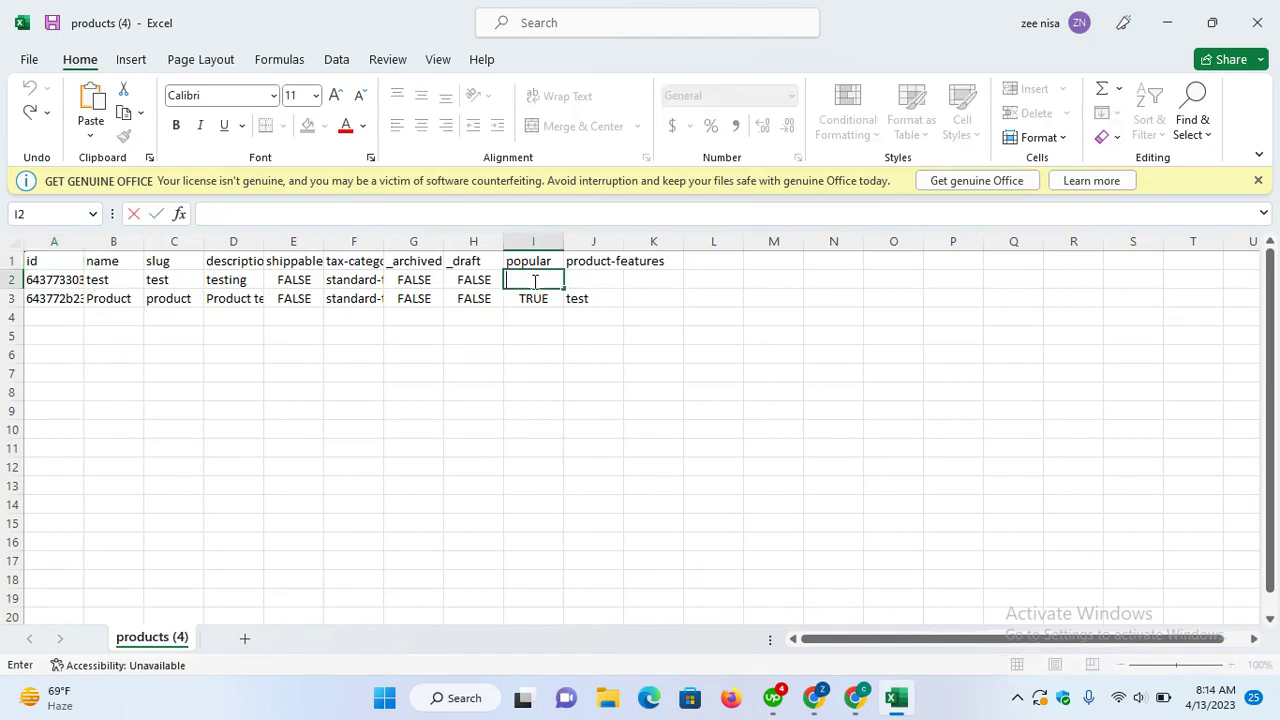
text(TRUE)
click(578, 275)
text(testing123)
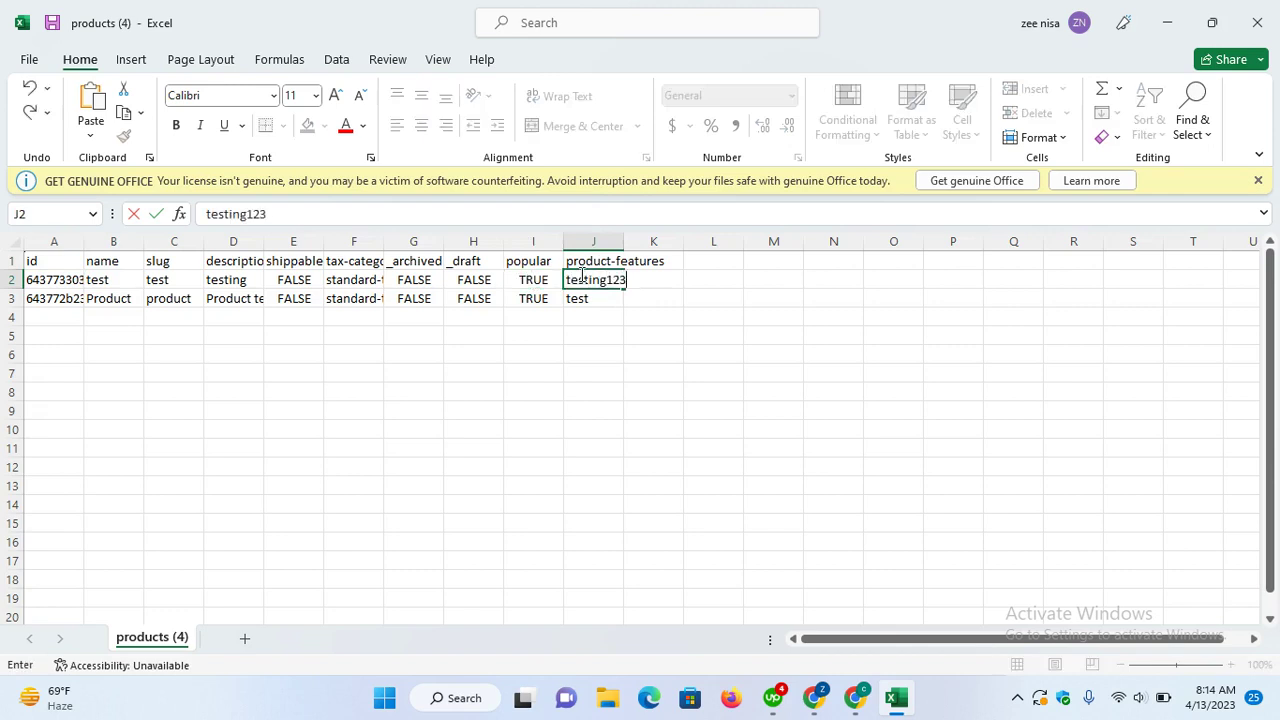
key(ctrl+Return)
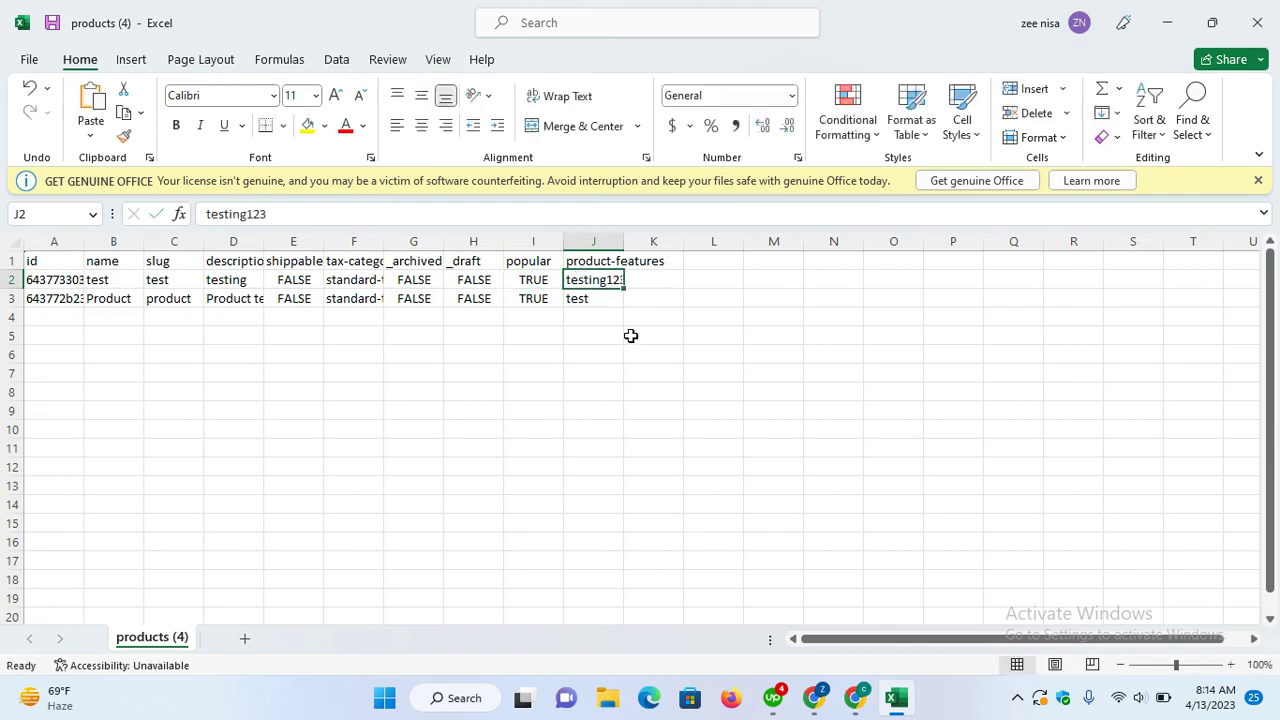
click(633, 335)
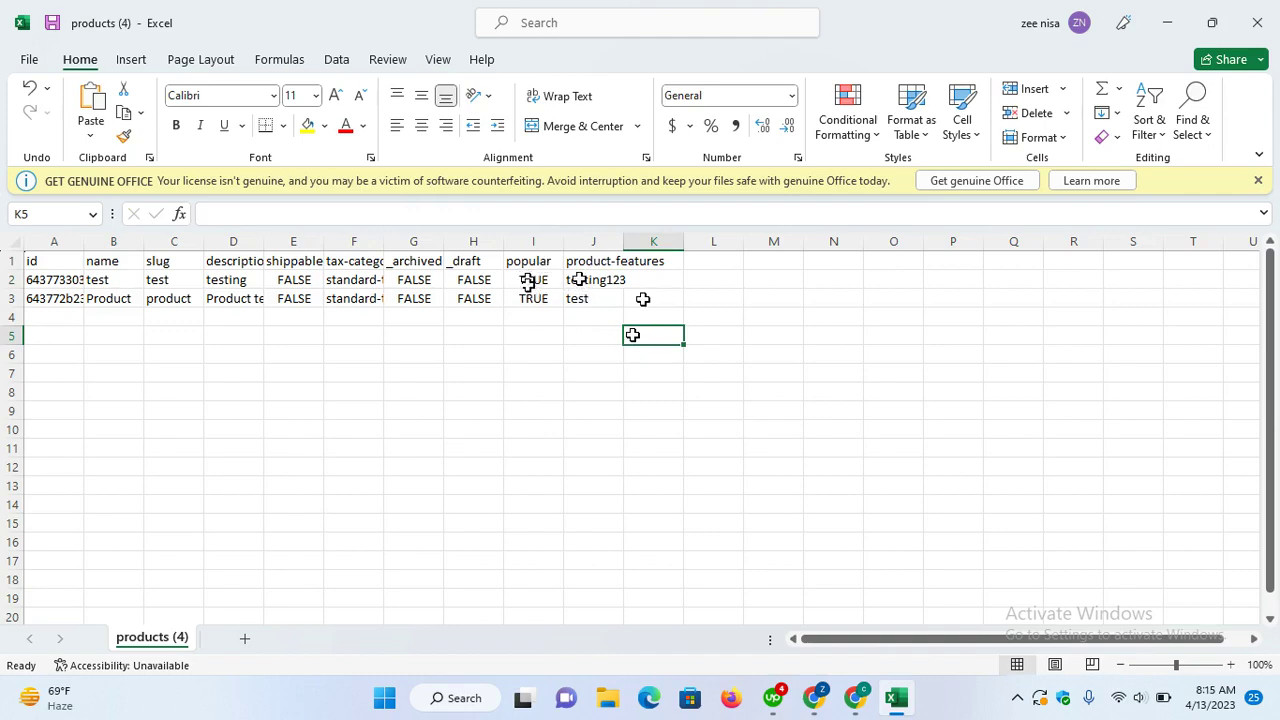
click(1257, 22)
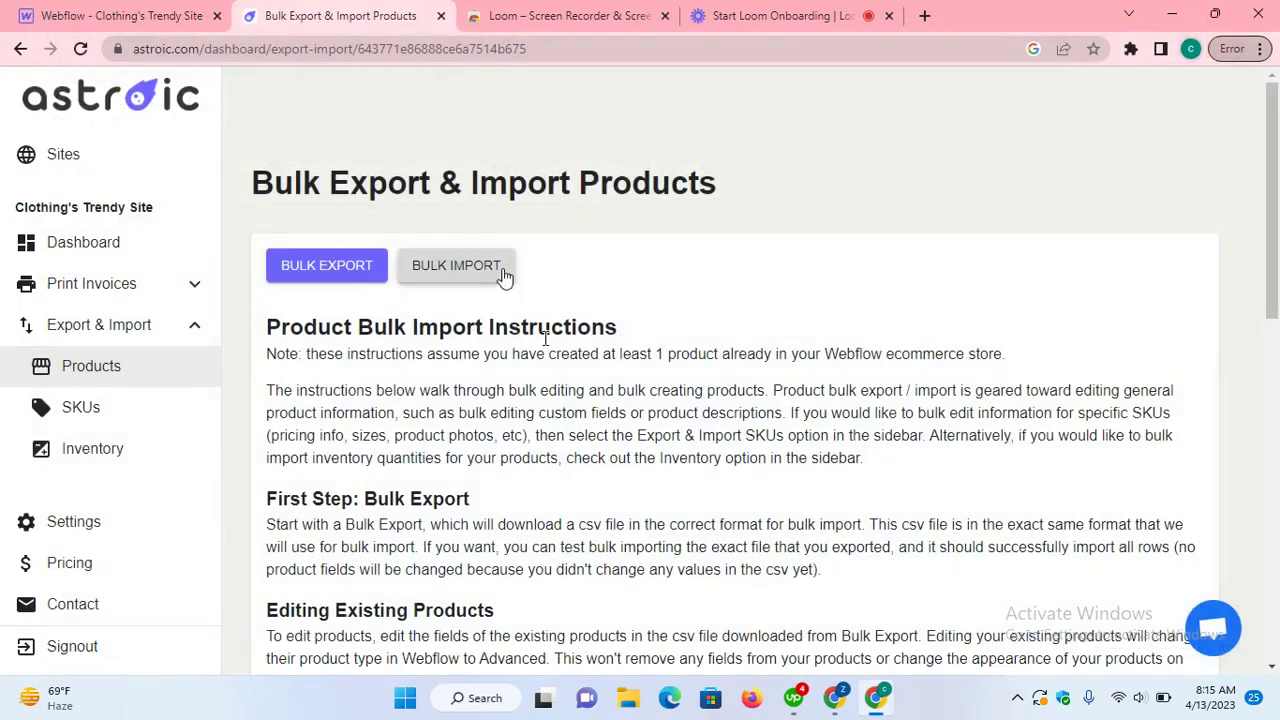
Step: Start BULK IMPORT and pick the edited products (4) file to upload to the store
click(503, 268)
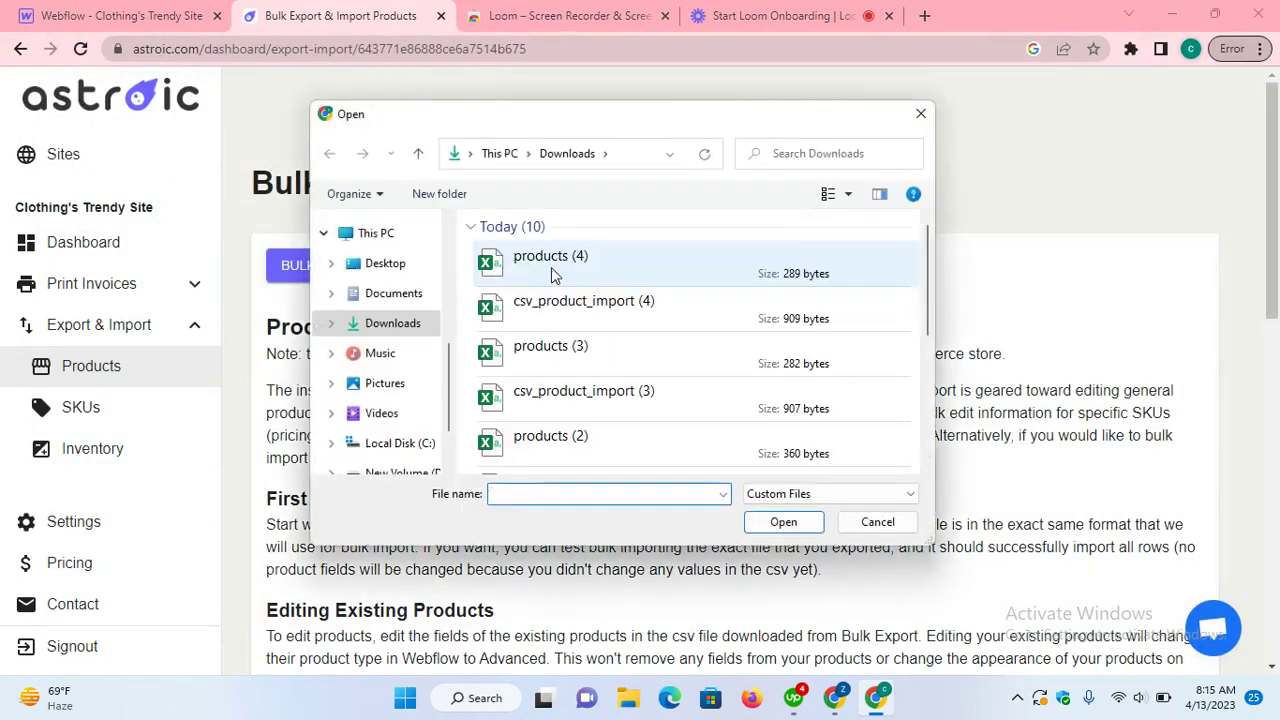
double_click(553, 265)
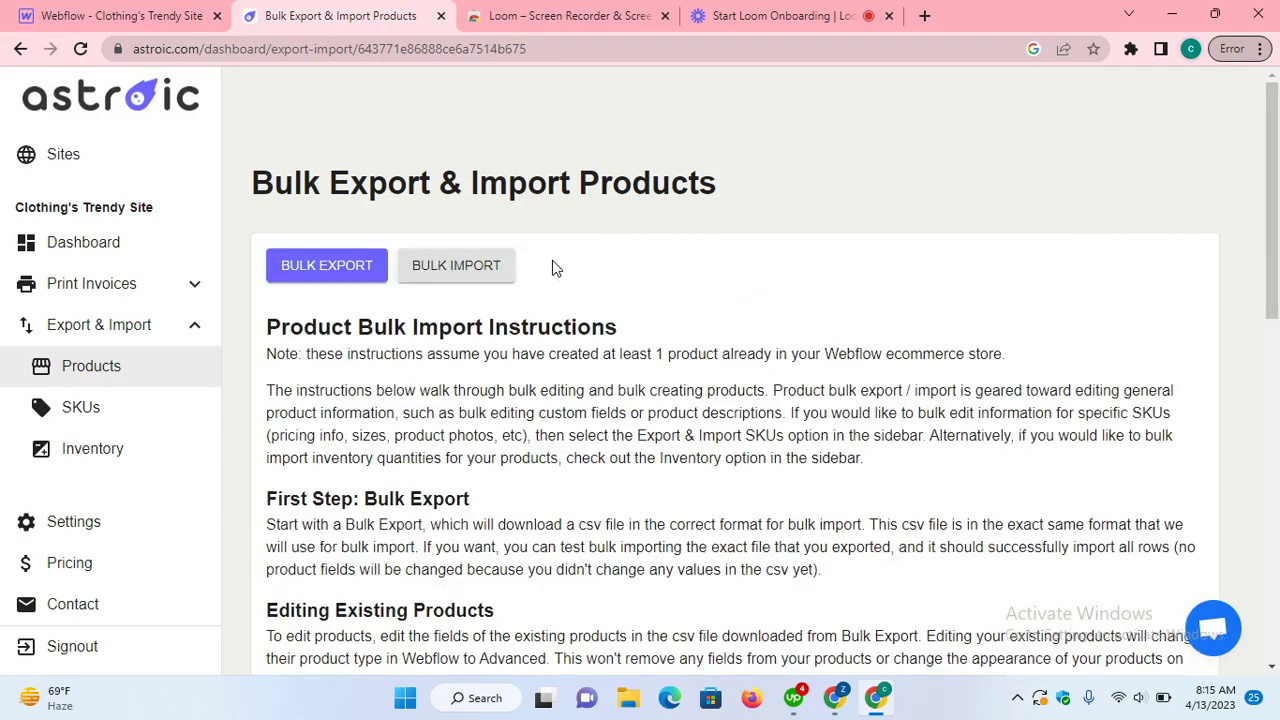
Step: Reload the Webflow site to pick up the import and bring up the Ecommerce products list
click(138, 18)
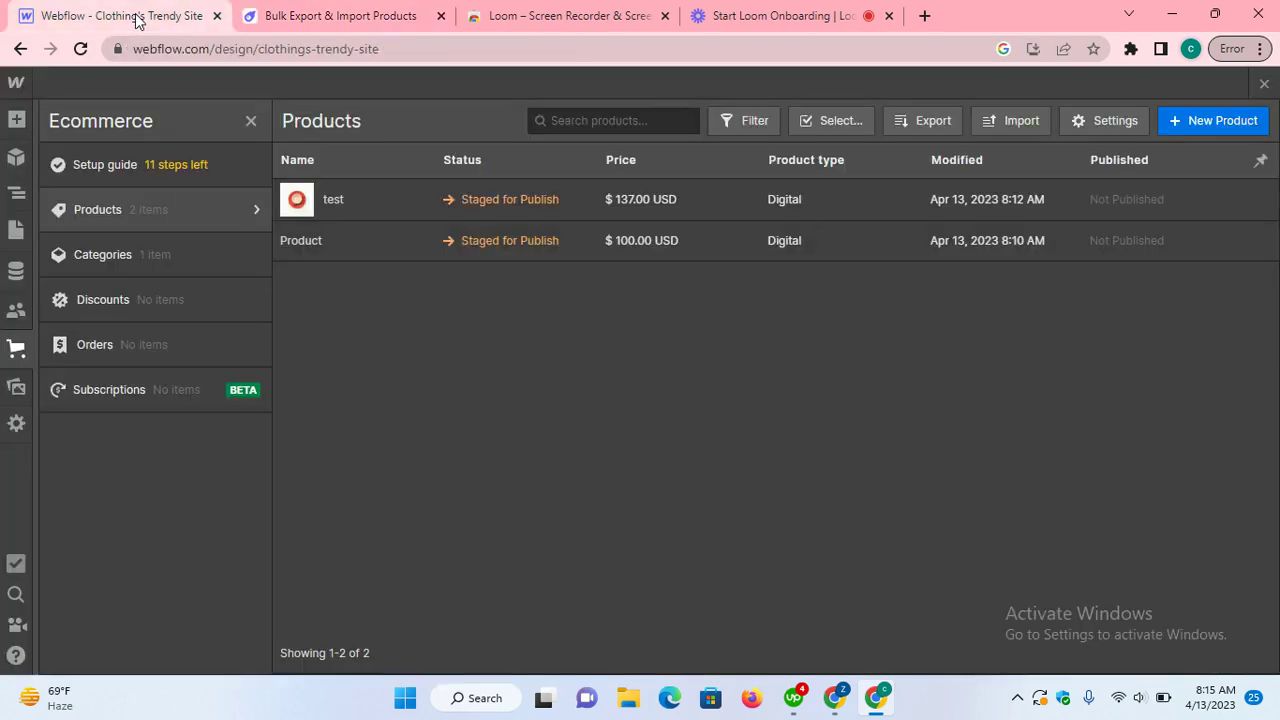
click(79, 52)
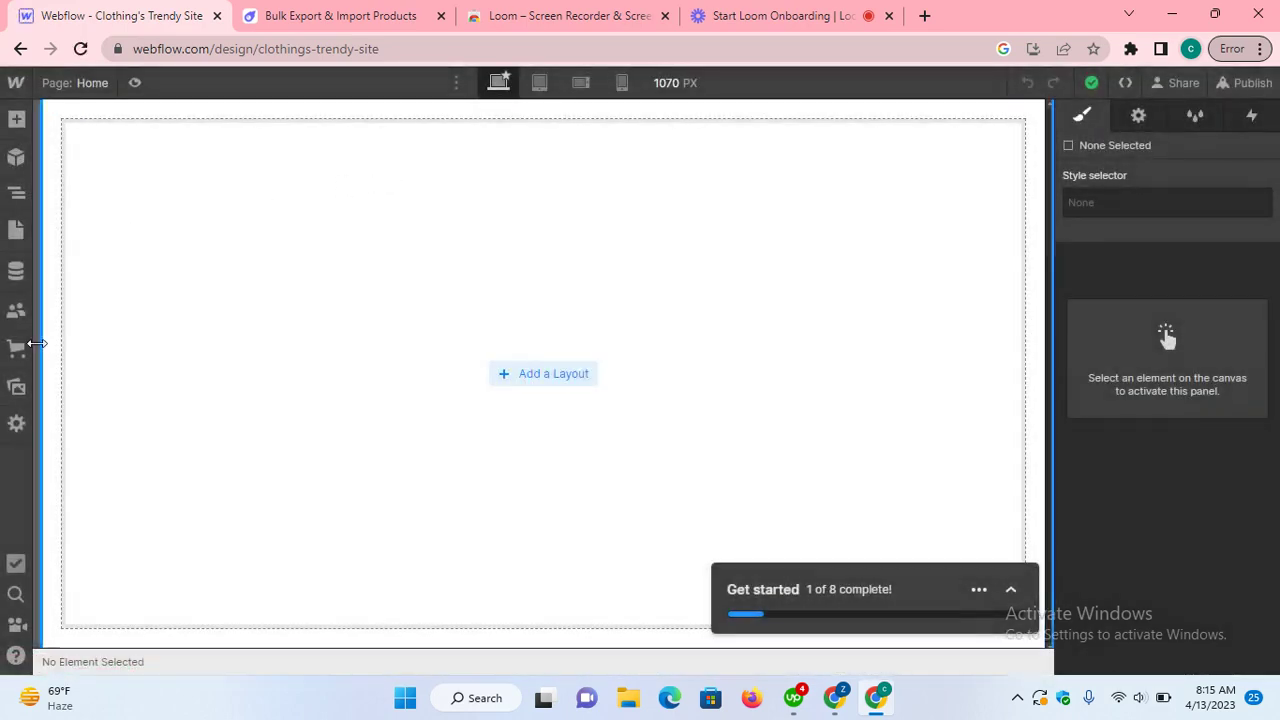
click(16, 348)
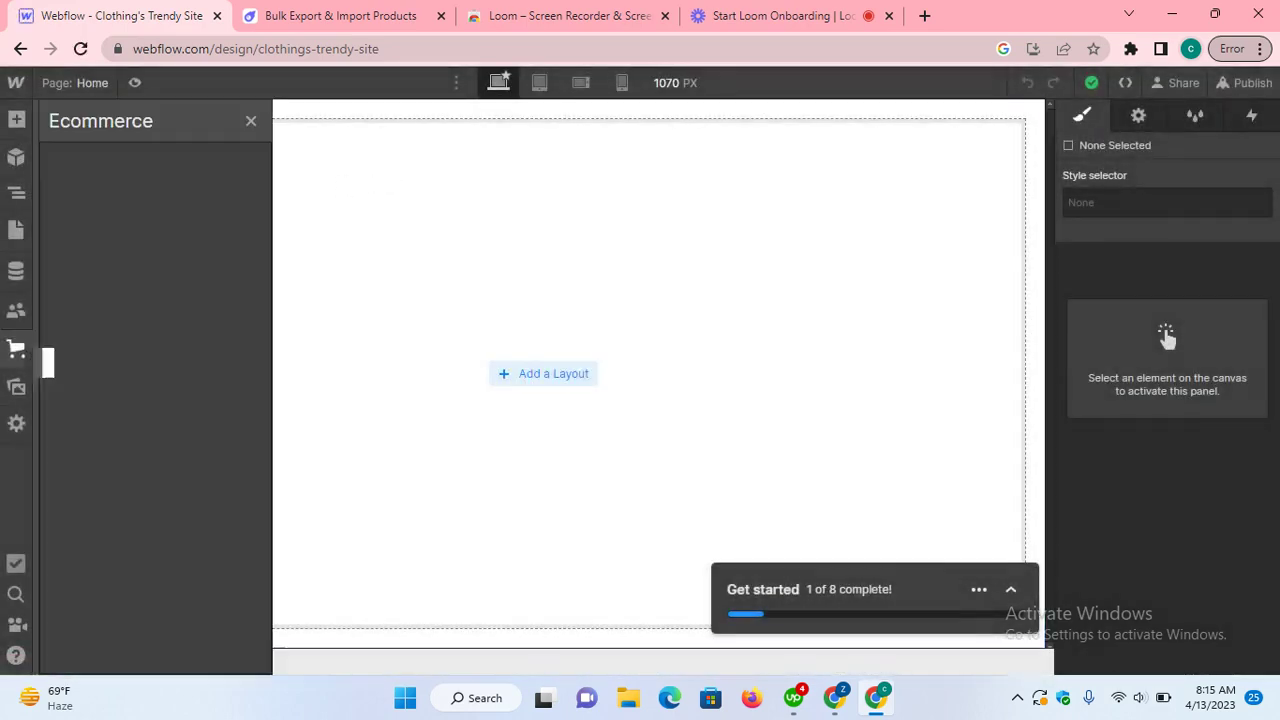
click(152, 215)
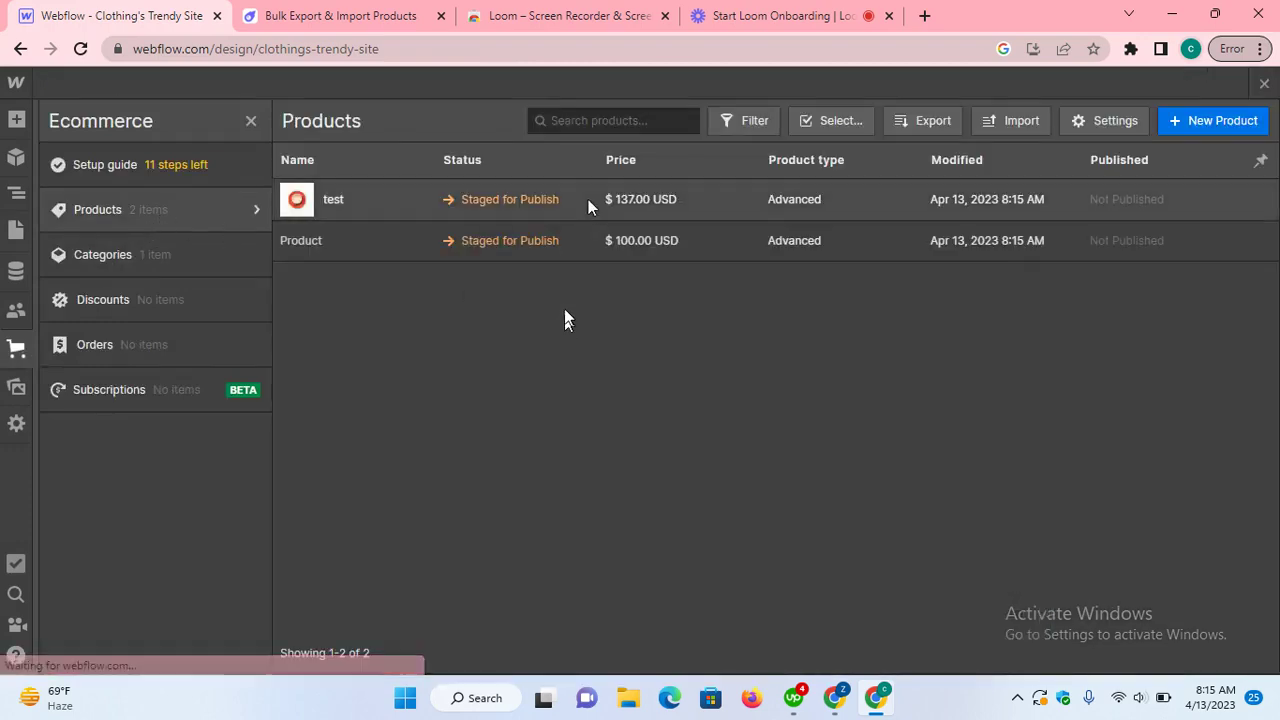
Step: Open the test product and confirm its custom fields show Product Features 'testing123' and Popular on
click(588, 201)
scroll(634, 500, down, 10)
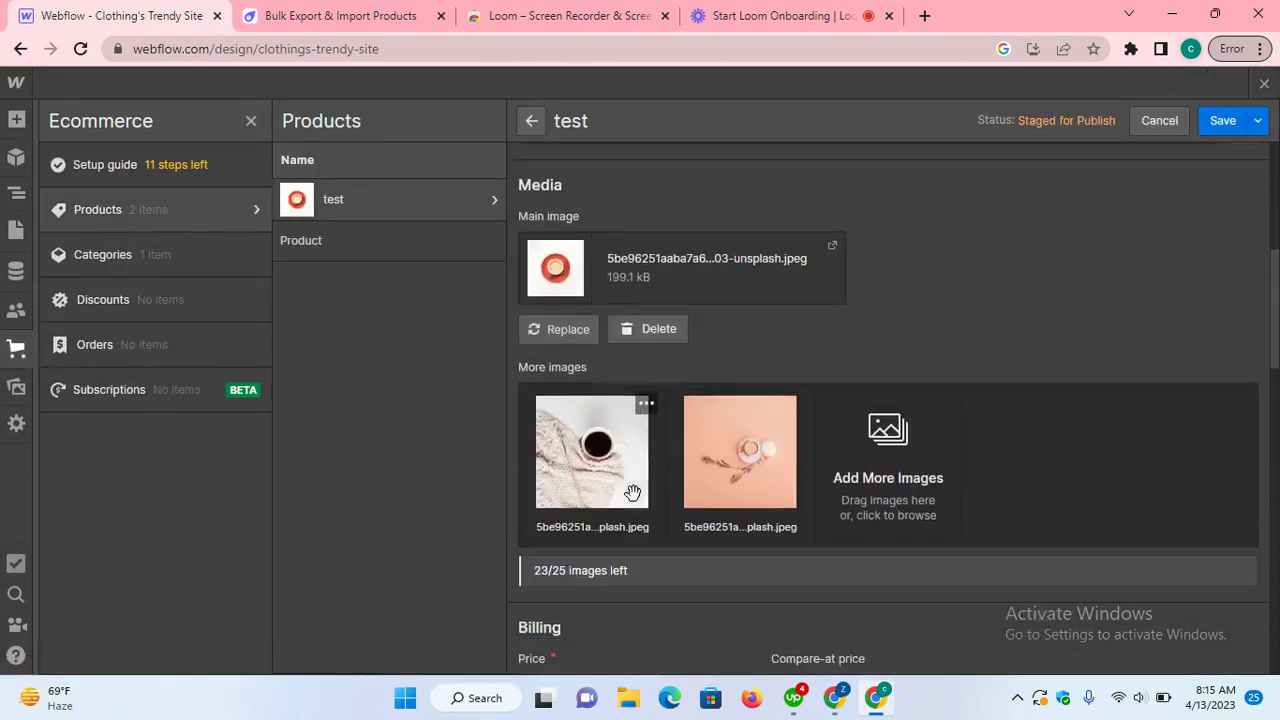
scroll(634, 504, down, 3)
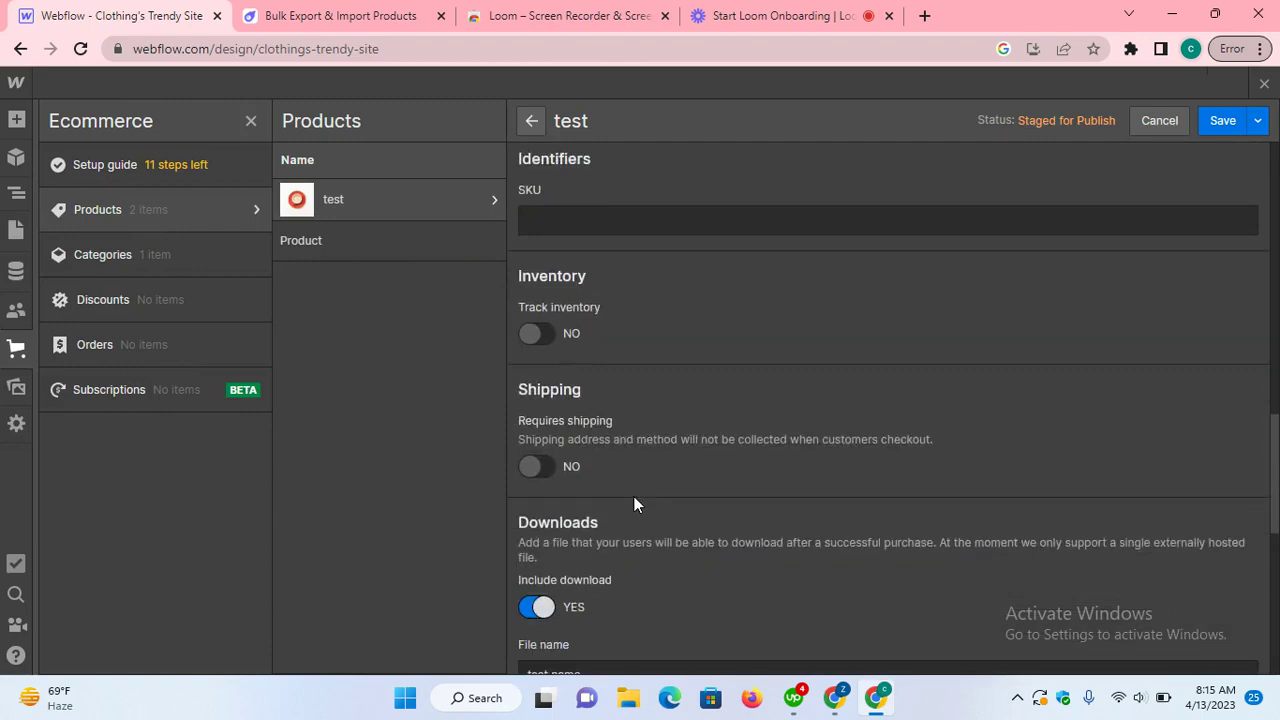
scroll(634, 504, down, 1)
scroll(634, 504, down, 5)
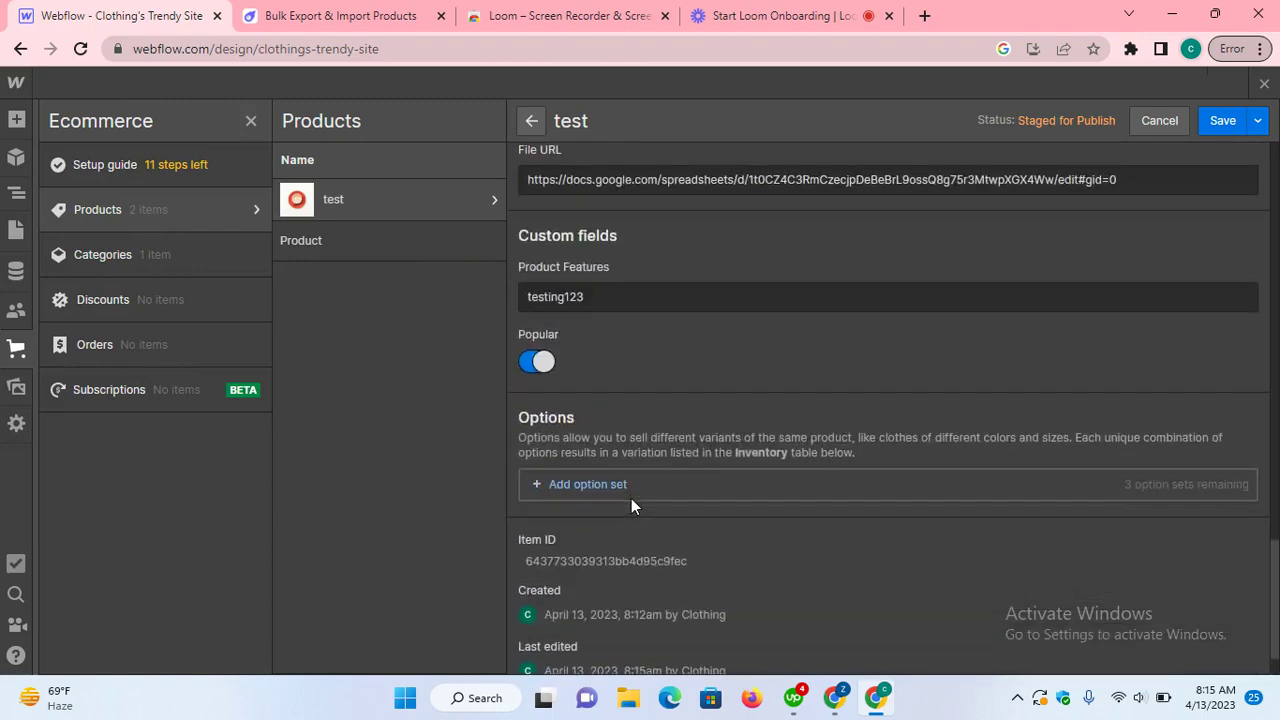
scroll(664, 374, up, 1)
click(664, 389)
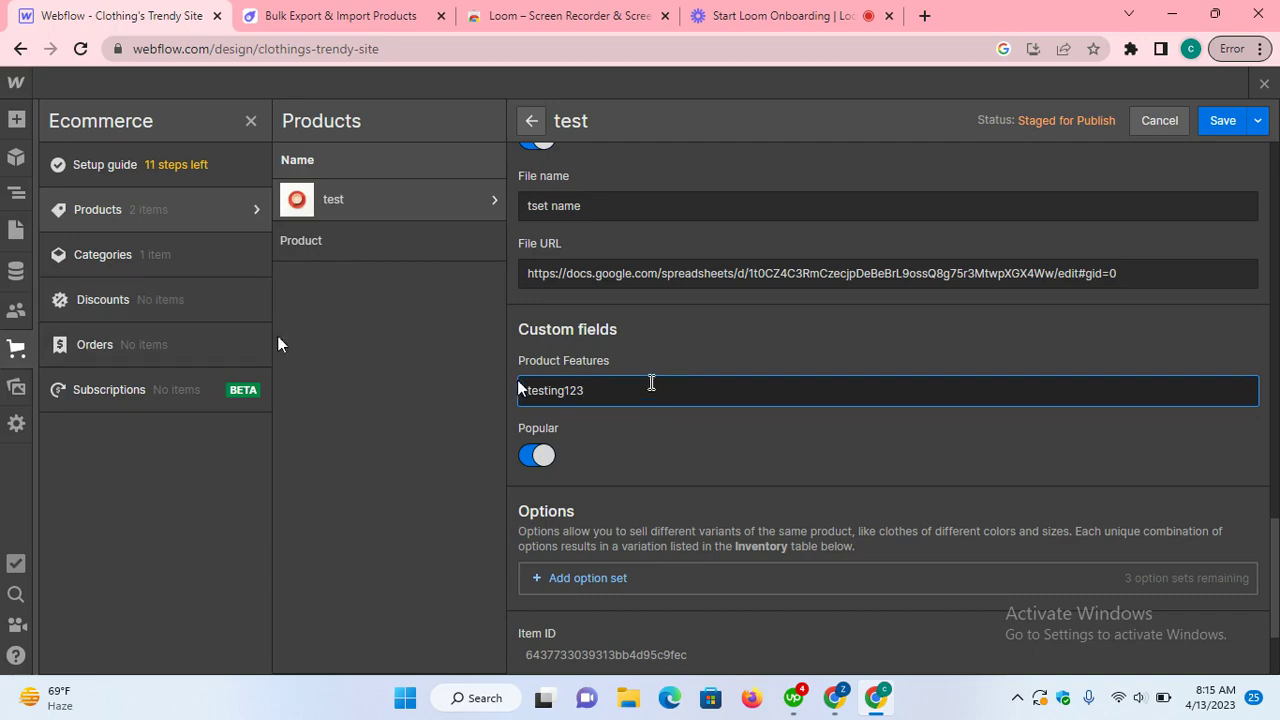
click(355, 27)
click(134, 18)
scroll(663, 518, up, 9)
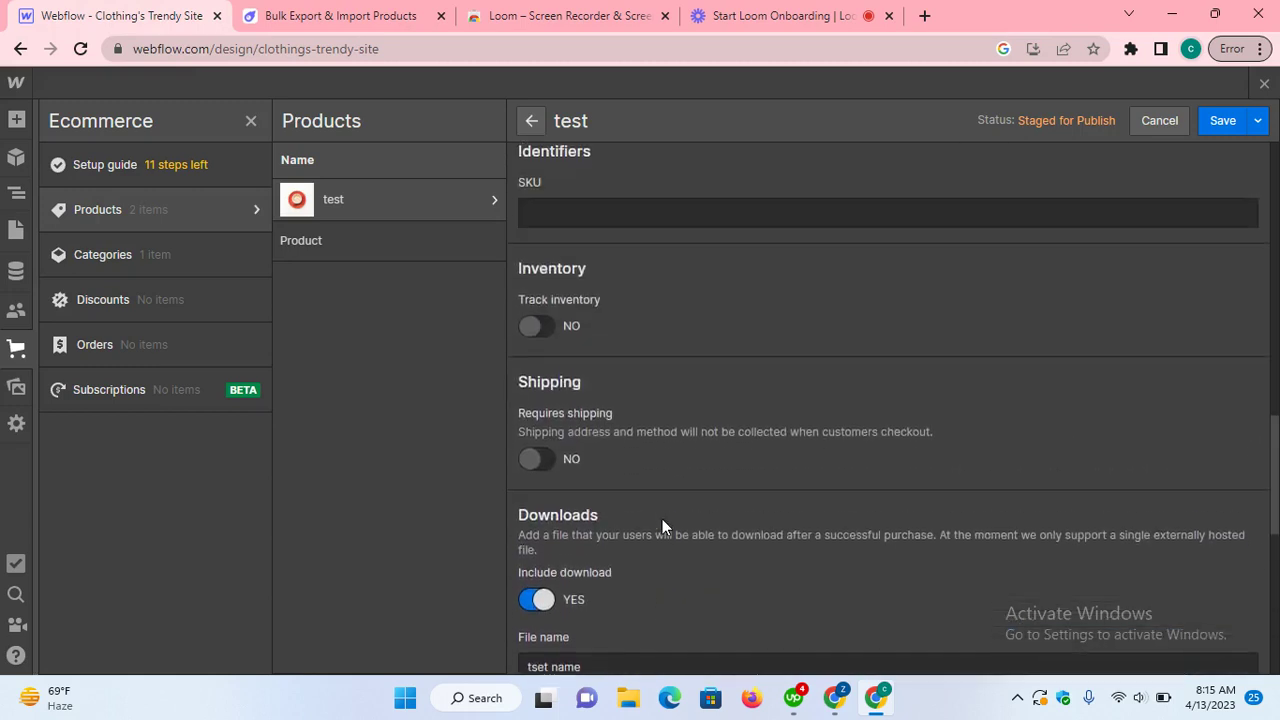
scroll(660, 522, up, 8)
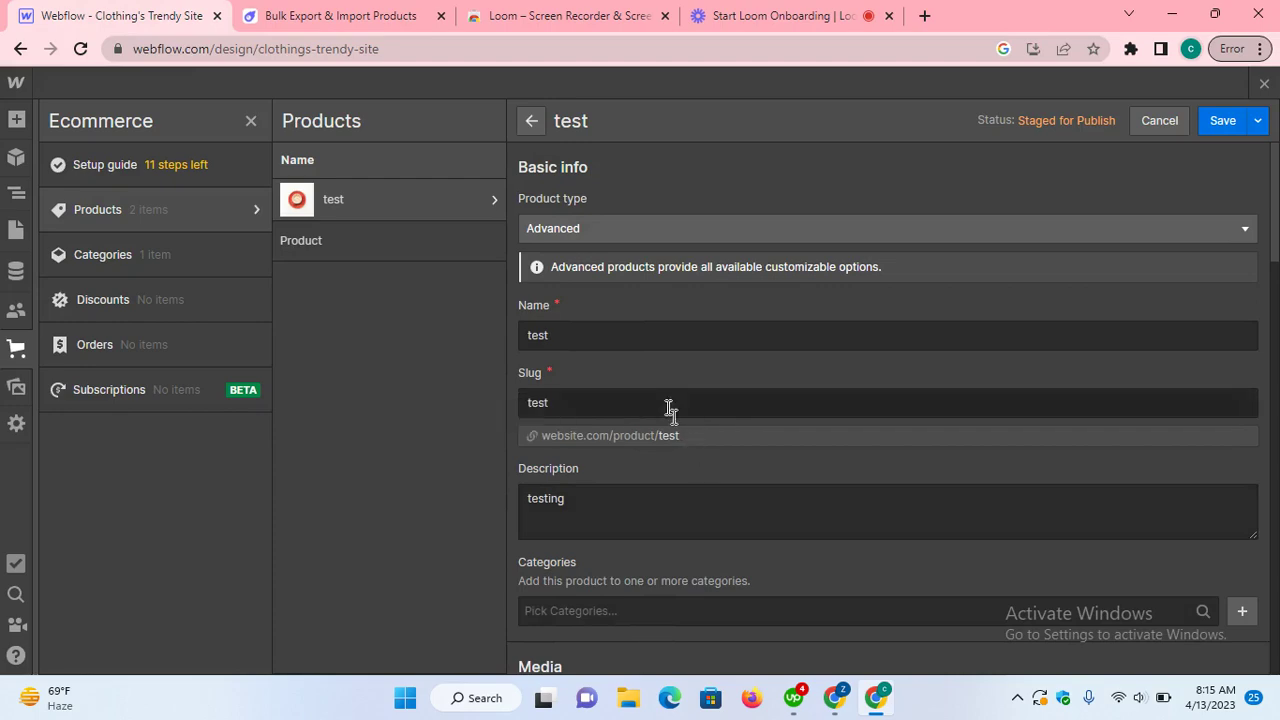
scroll(669, 409, down, 5)
scroll(672, 420, down, 10)
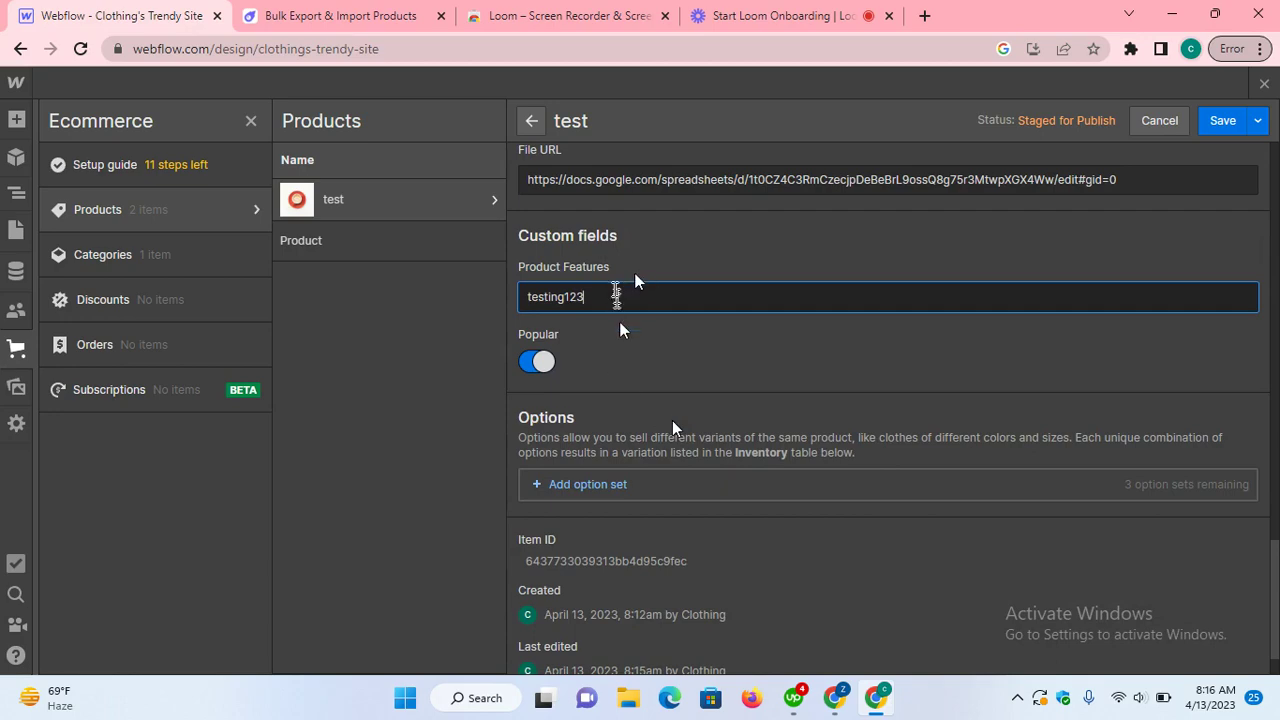
key(ctrl+Tab)
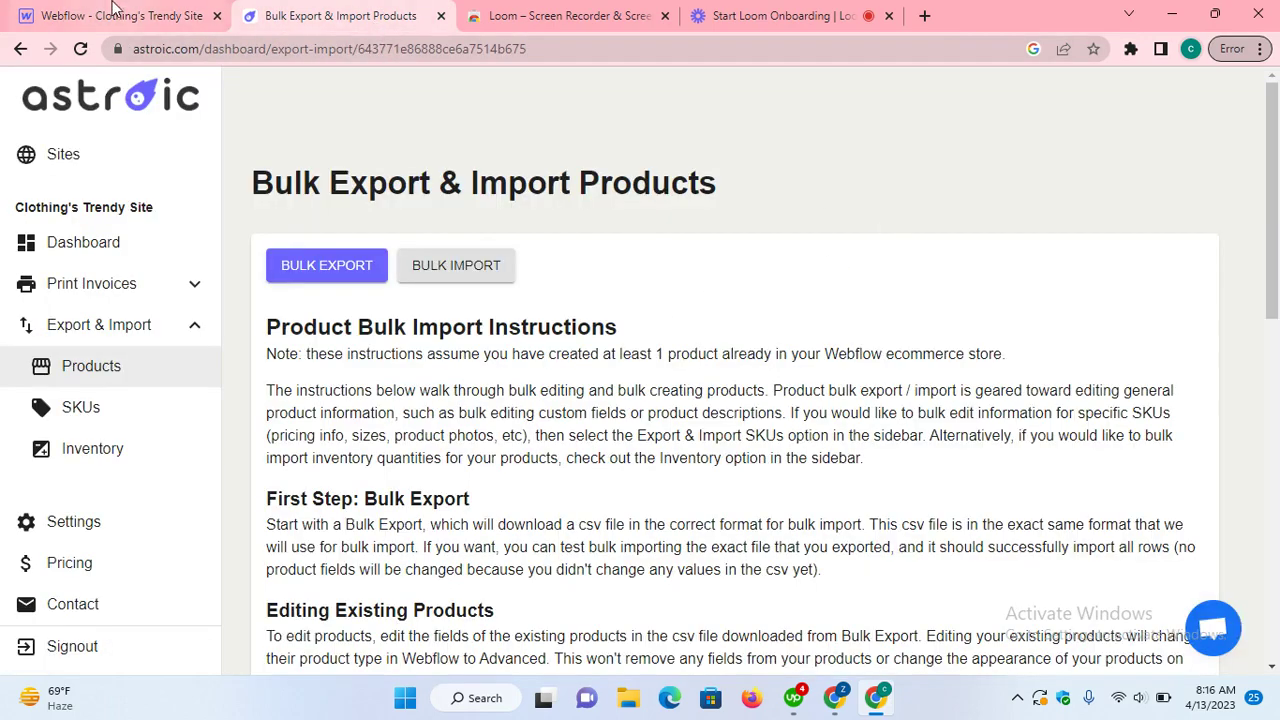
key(ctrl+shift+Tab)
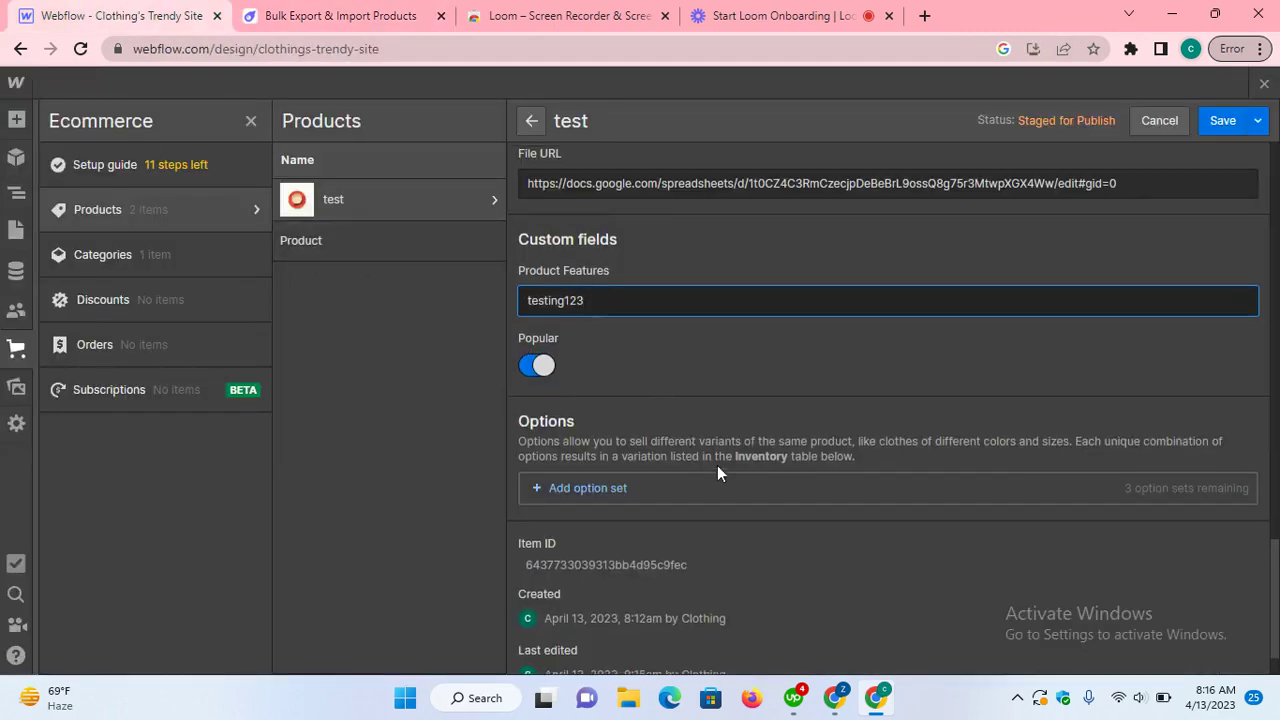
scroll(717, 465, up, 8)
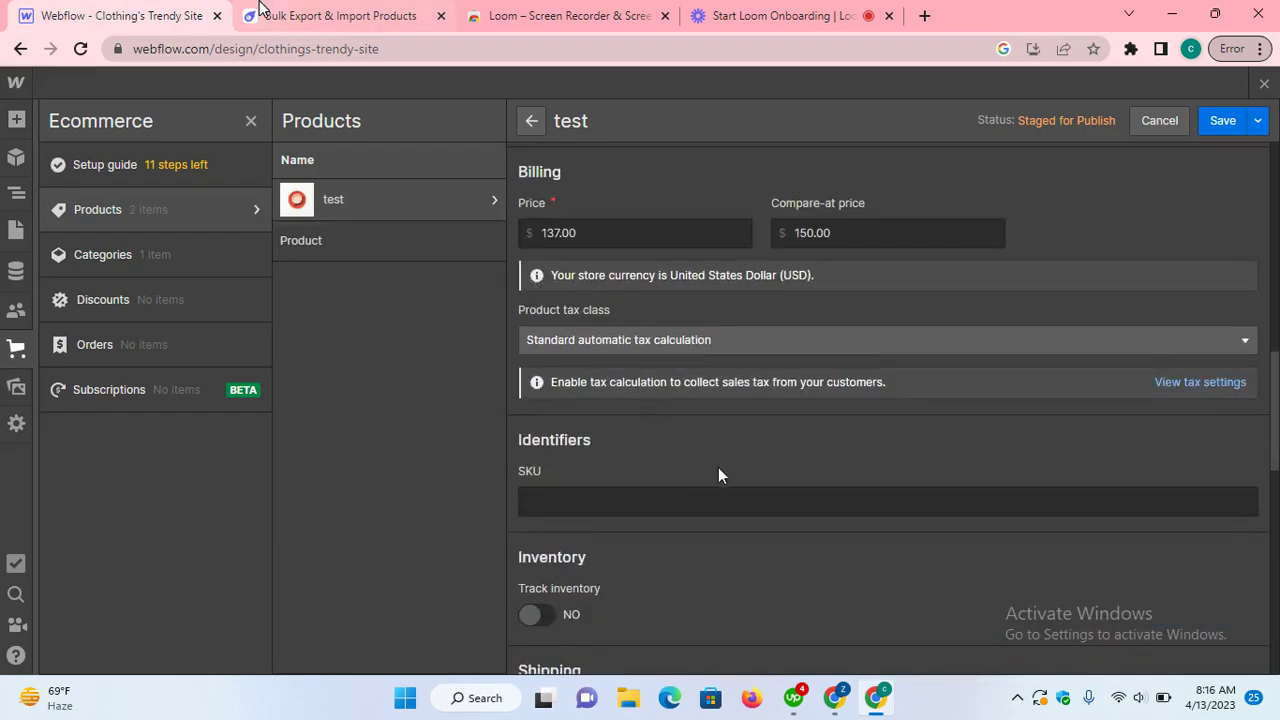
click(259, 10)
click(153, 20)
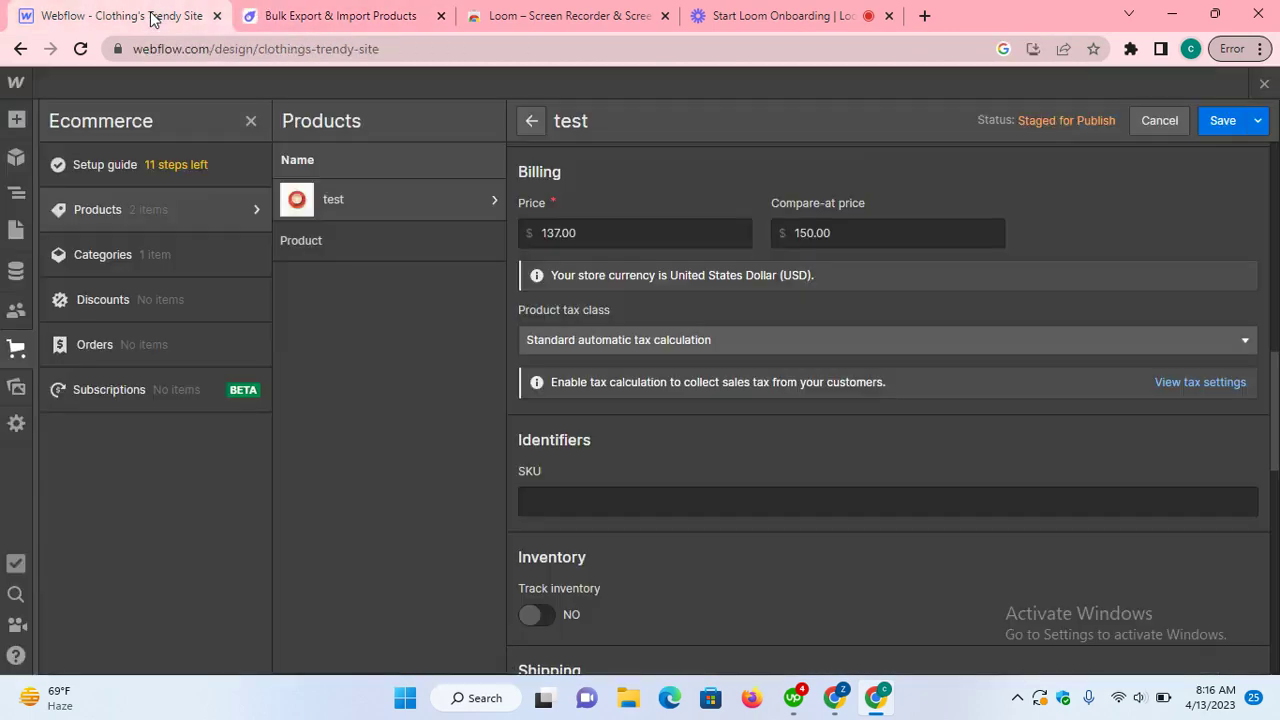